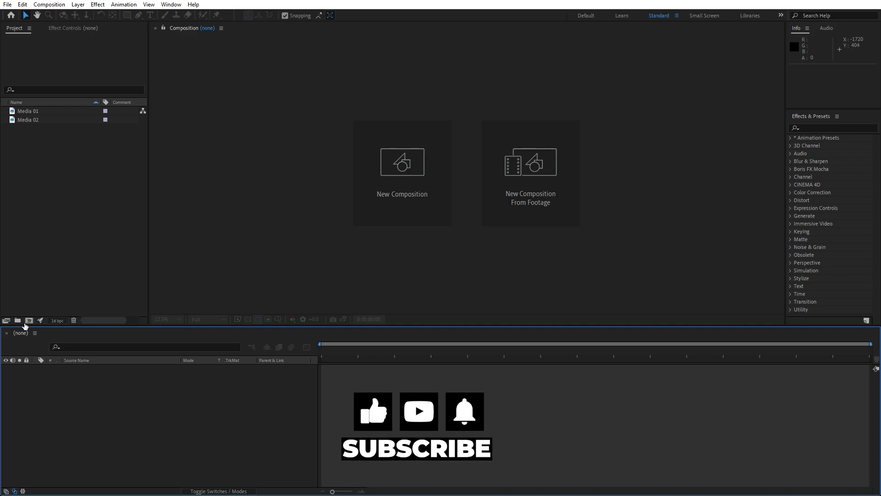
Step: Create a composition named Final and add Media 01 and Media 02 as its layers
{"action": "left_click", "coordinate": [29, 321]}
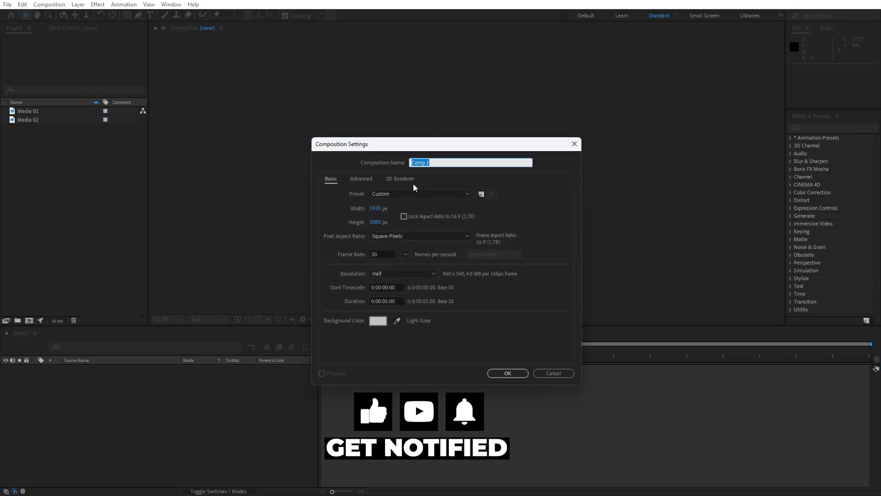
{"action": "type", "text": "Final"}
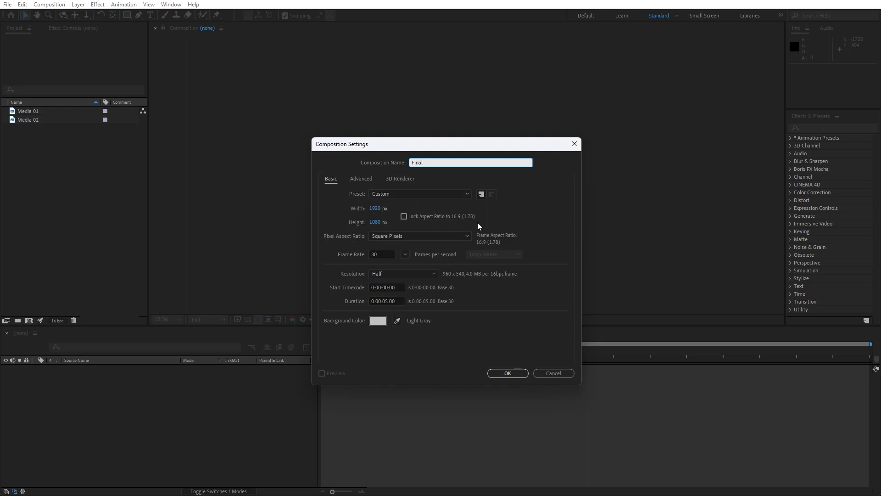
{"action": "left_click", "coordinate": [509, 373]}
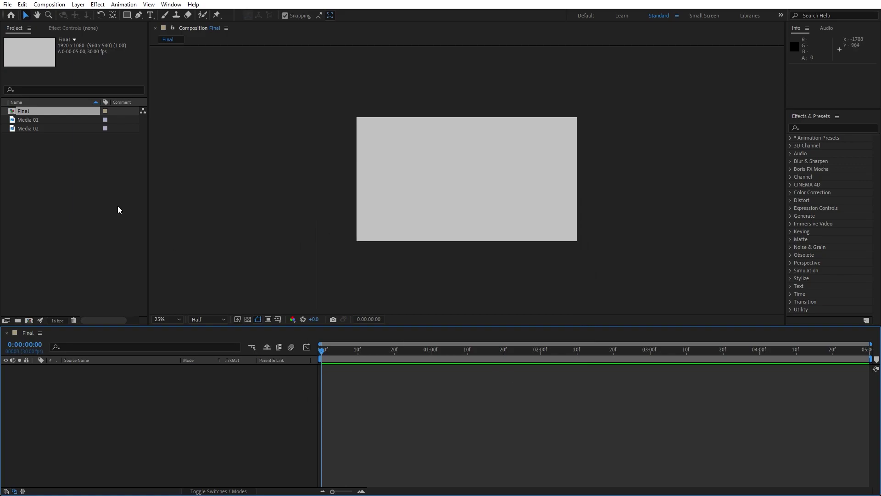
{"action": "left_click", "coordinate": [34, 120]}
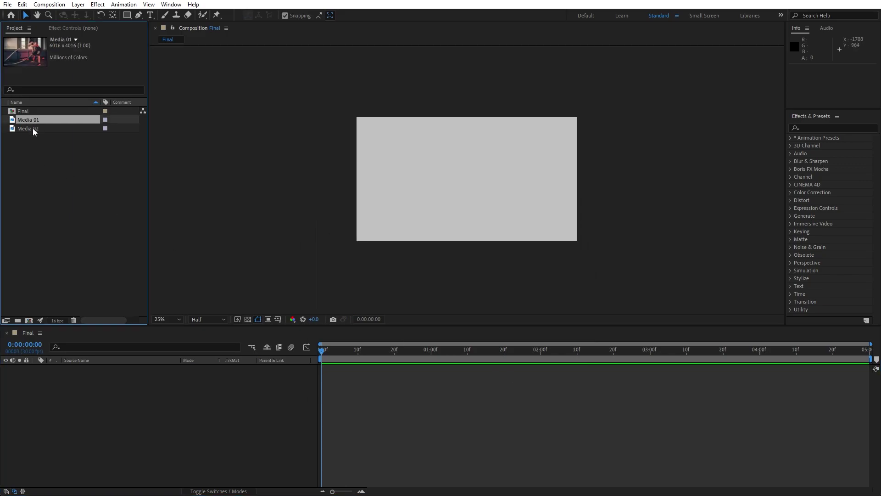
{"action": "left_click", "coordinate": [32, 128], "text": "shift"}
{"action": "left_click_drag", "start_coordinate": [29, 129], "coordinate": [145, 458]}
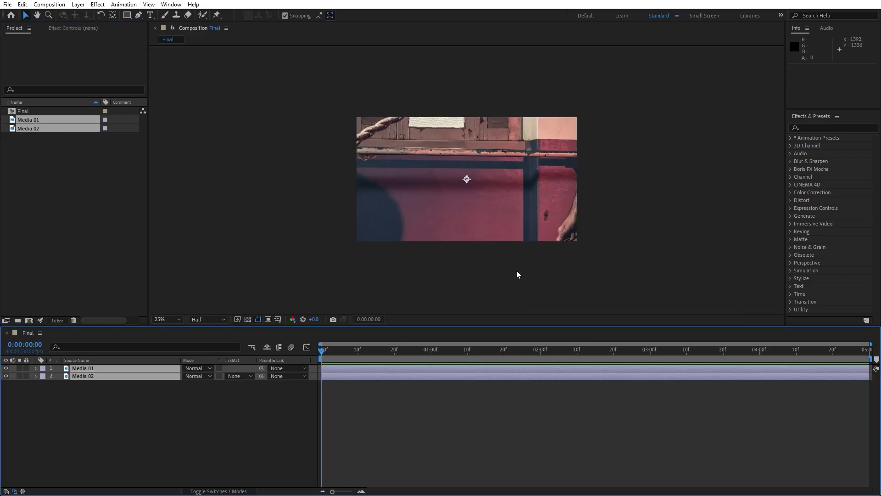
Step: Scale both Media 01 and Media 02 down to 35%
{"action": "left_click", "coordinate": [99, 367]}
{"action": "scroll", "coordinate": [486, 172], "scroll_direction": "down", "scroll_amount": 2}
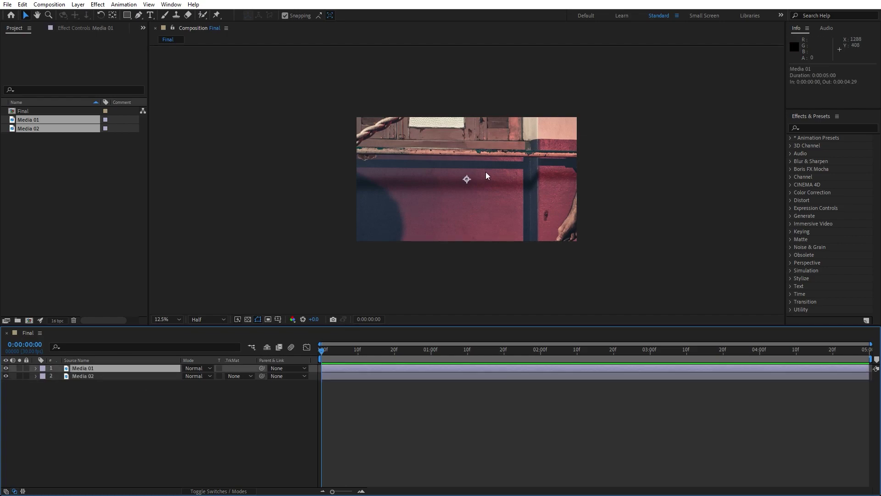
{"action": "key", "text": "s"}
{"action": "left_click_drag", "start_coordinate": [197, 376], "coordinate": [169, 401]}
{"action": "left_click", "coordinate": [139, 384]}
{"action": "key", "text": "s"}
{"action": "left_click", "coordinate": [170, 402]}
Step: Nudge Media 01 down 10 pixels and collapse the layers' Scale properties
{"action": "key", "text": "period"}
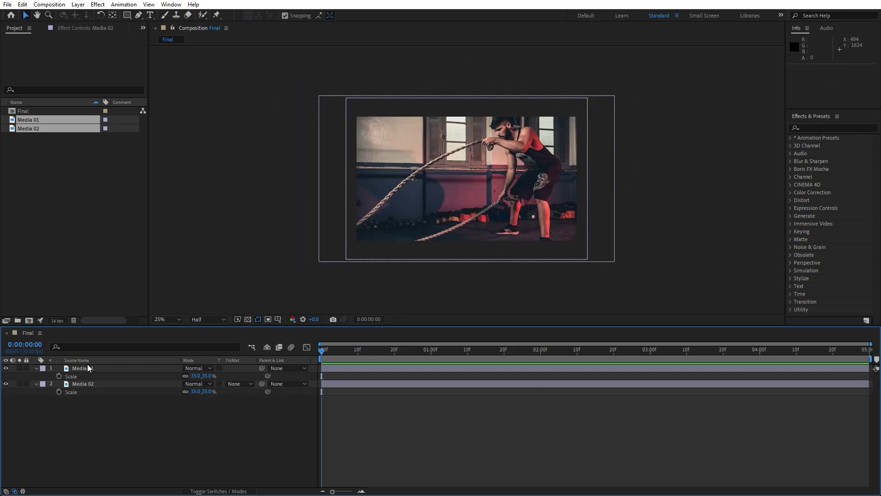
{"action": "left_click", "coordinate": [96, 367]}
{"action": "key", "text": "shift+Down"}
{"action": "key", "text": "Return"}
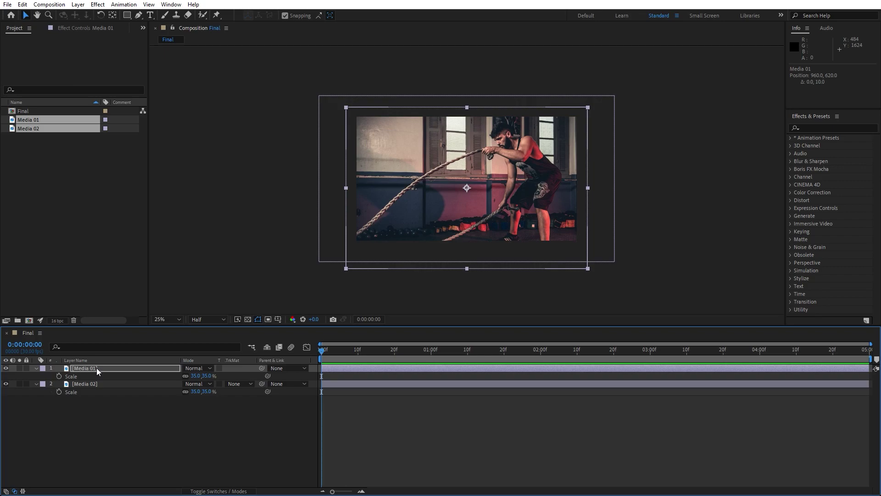
{"action": "left_click", "coordinate": [36, 368]}
{"action": "left_click", "coordinate": [35, 375]}
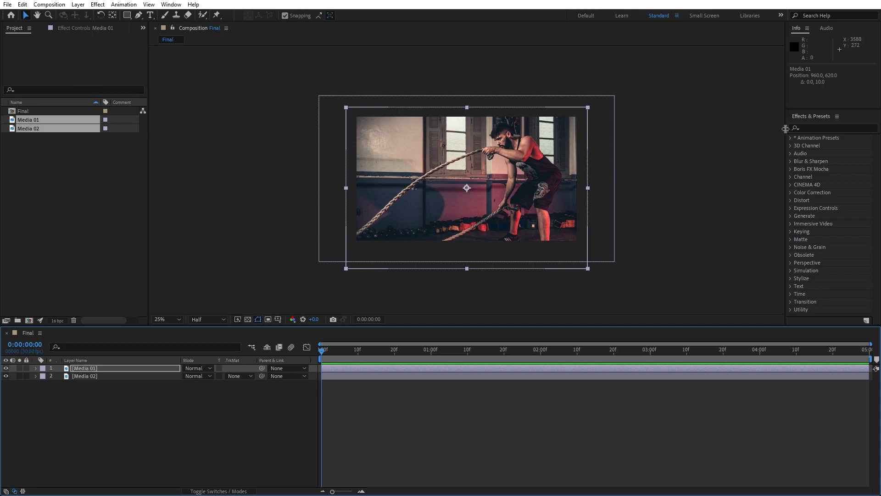
Step: Search Effects & Presets for 'card' and apply Card Wipe to Media 01
{"action": "left_click", "coordinate": [171, 5]}
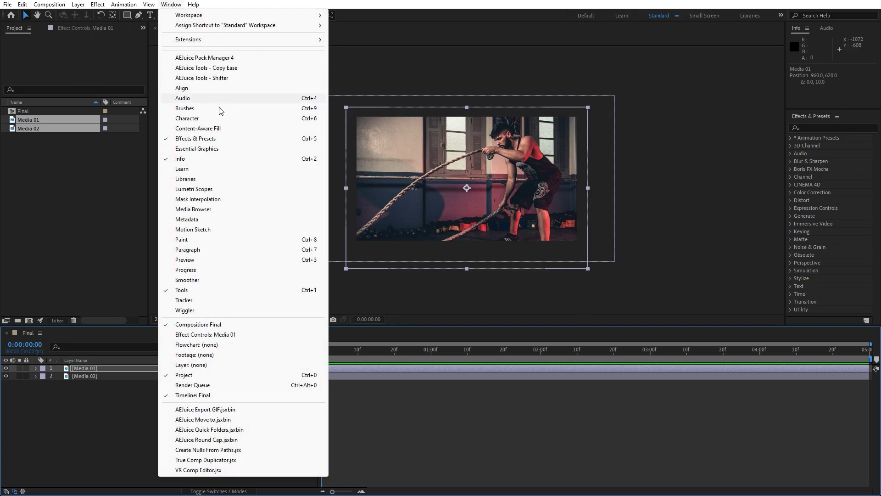
{"action": "left_click", "coordinate": [826, 128]}
{"action": "type", "text": "c"}
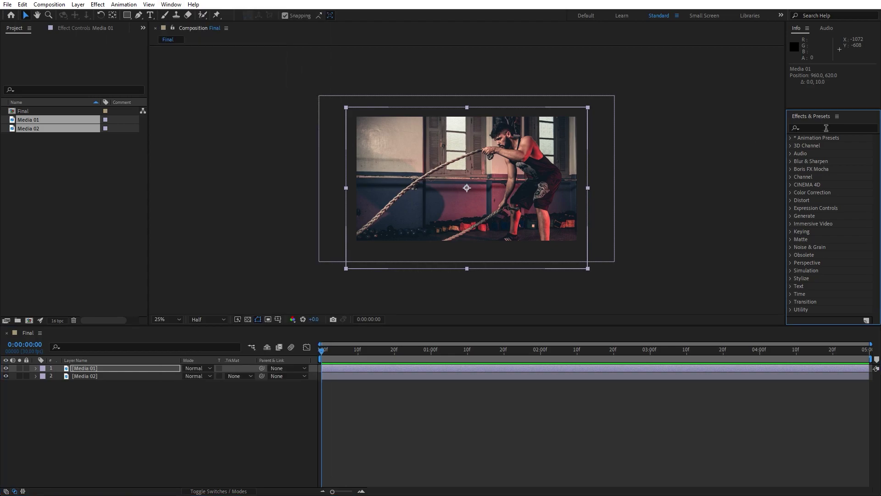
{"action": "type", "text": "ard"}
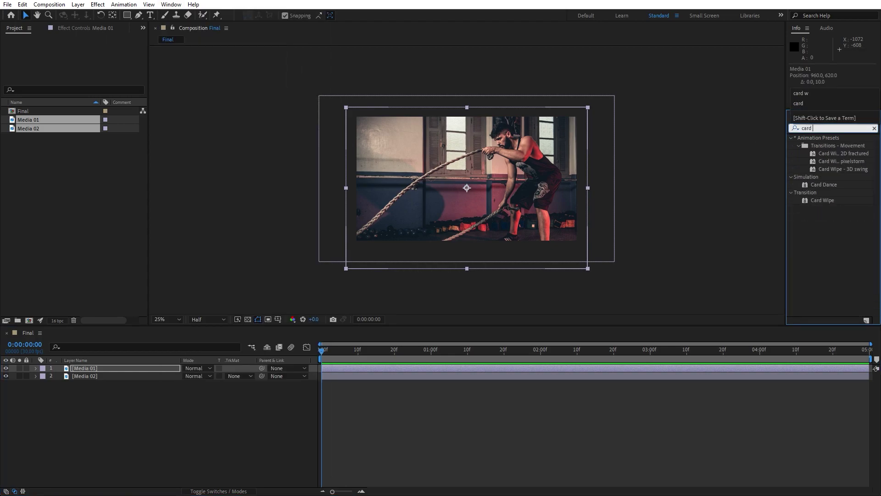
{"action": "left_click_drag", "start_coordinate": [822, 200], "coordinate": [85, 370]}
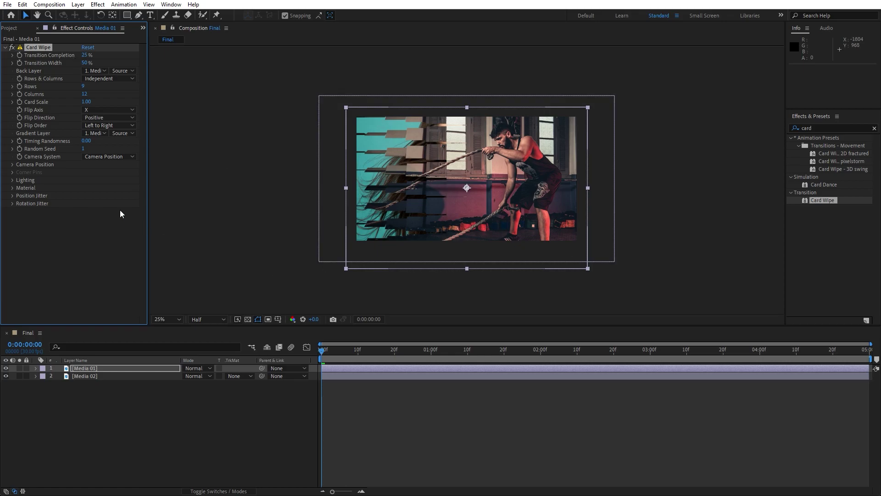
Step: Set Transition Completion to 100% about two seconds in, then return to the start
{"action": "left_click_drag", "start_coordinate": [326, 350], "coordinate": [577, 360]}
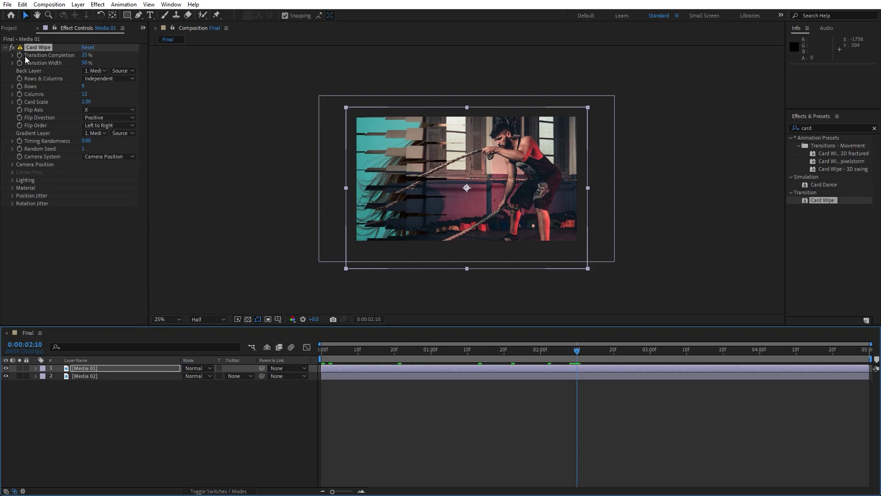
{"action": "left_click", "coordinate": [84, 55]}
{"action": "type", "text": "100"}
{"action": "key", "text": "Return"}
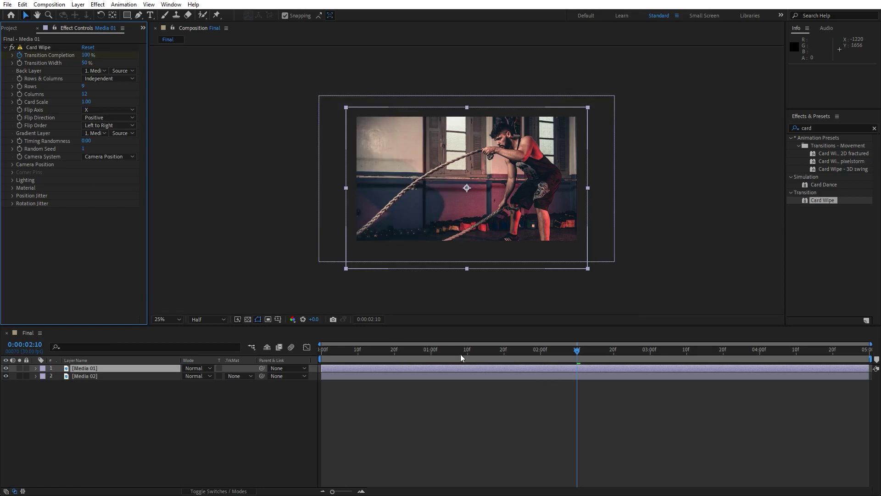
{"action": "left_click", "coordinate": [294, 357]}
{"action": "key", "text": "Home"}
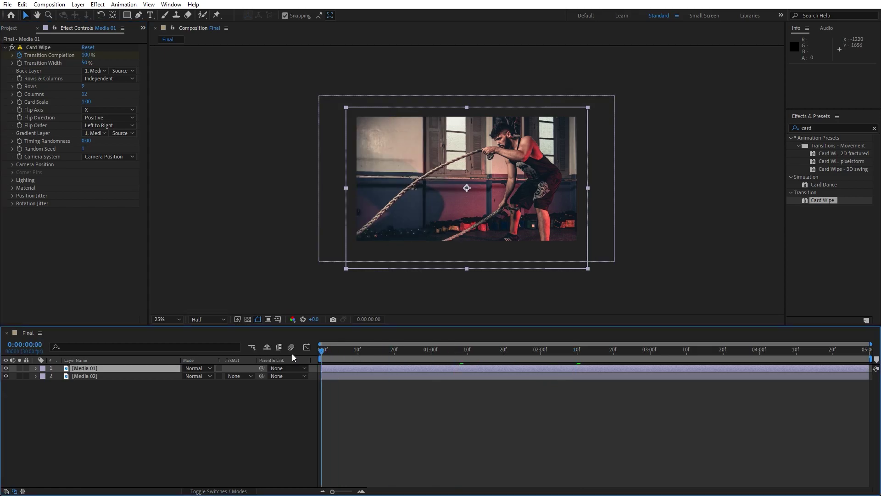
Step: Keyframe Transition Completion at 0% at the start and preview at Quarter resolution
{"action": "left_click", "coordinate": [85, 55]}
{"action": "type", "text": "0"}
{"action": "key", "text": "Return"}
{"action": "left_click", "coordinate": [184, 429]}
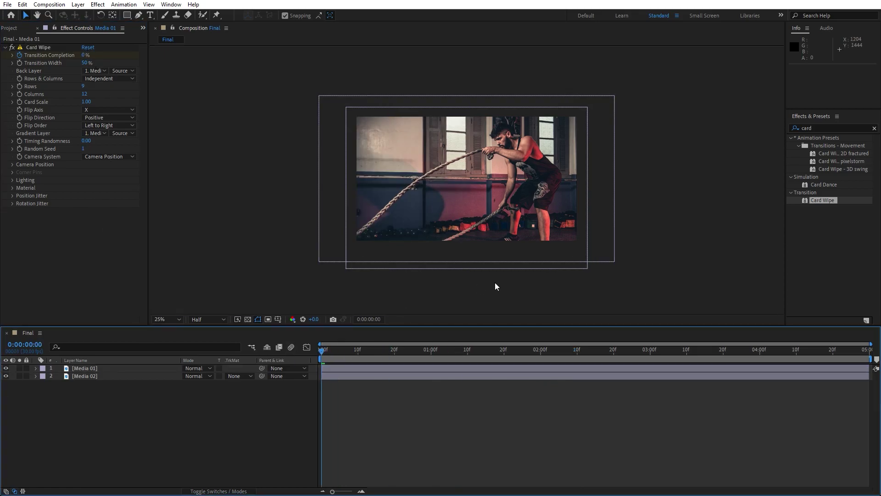
{"action": "key", "text": "space"}
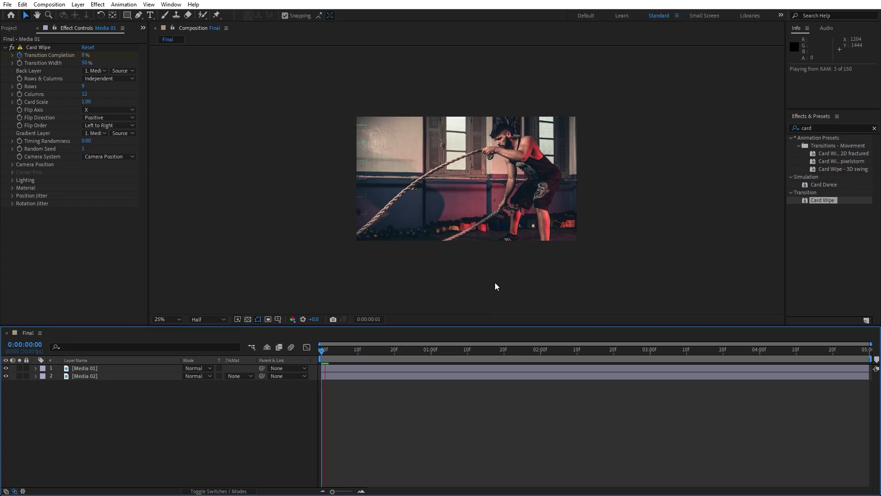
{"action": "left_click", "coordinate": [207, 319]}
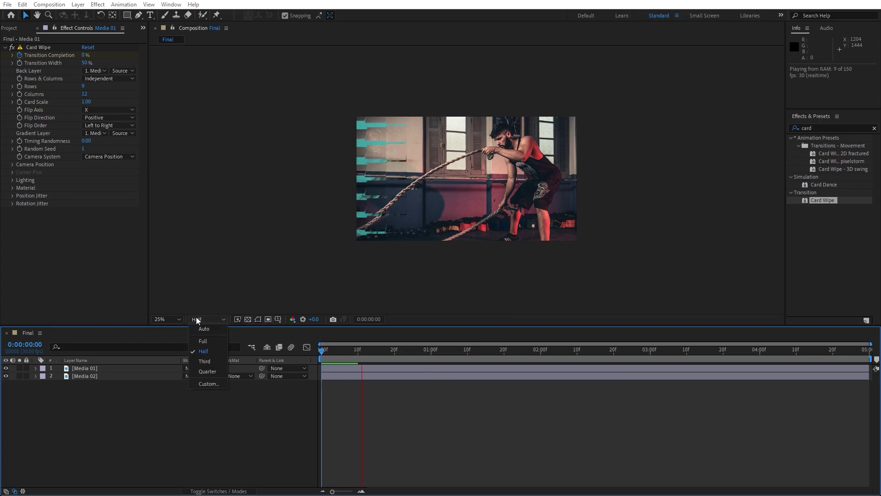
{"action": "left_click", "coordinate": [202, 369]}
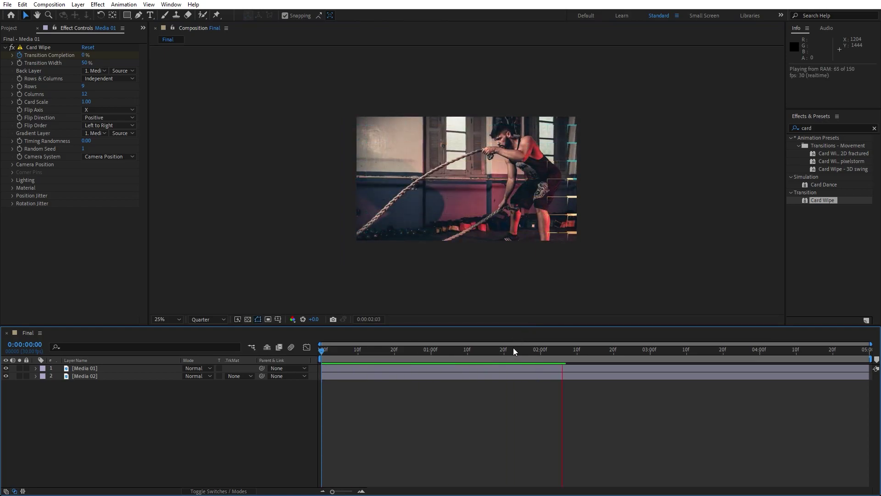
Step: Set the Card Wipe Back Layer to None and preview the transition
{"action": "left_click_drag", "start_coordinate": [513, 349], "coordinate": [460, 352]}
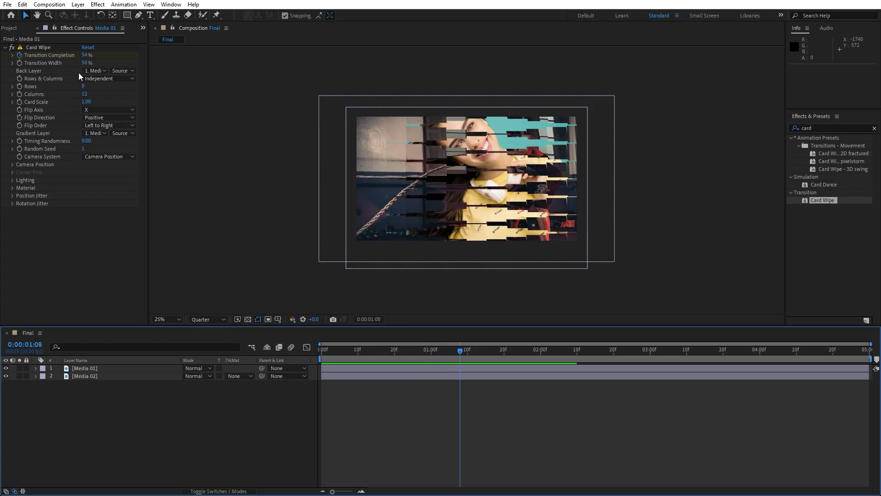
{"action": "left_click", "coordinate": [90, 71]}
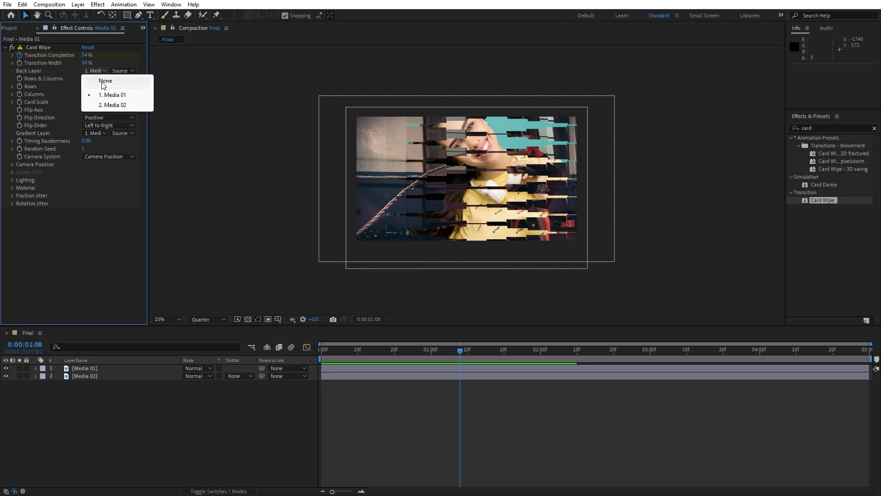
{"action": "left_click", "coordinate": [105, 82]}
{"action": "left_click", "coordinate": [354, 352]}
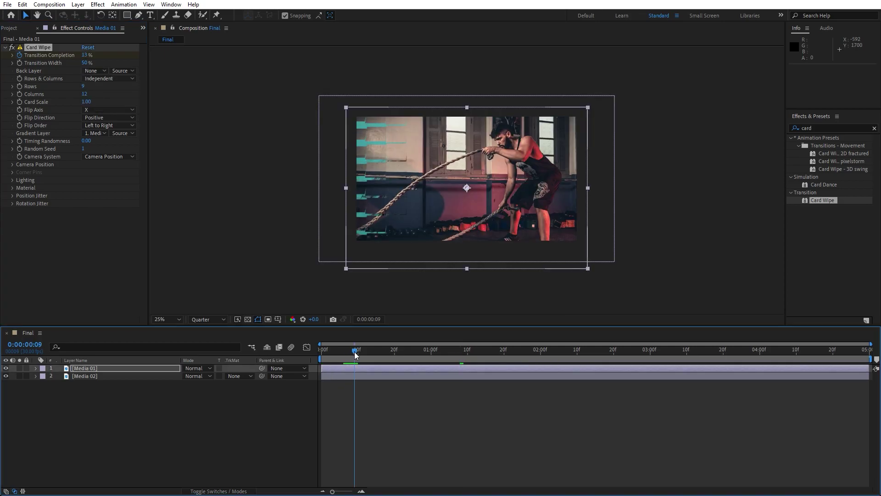
{"action": "key", "text": "space"}
{"action": "left_click_drag", "start_coordinate": [354, 351], "coordinate": [559, 366]}
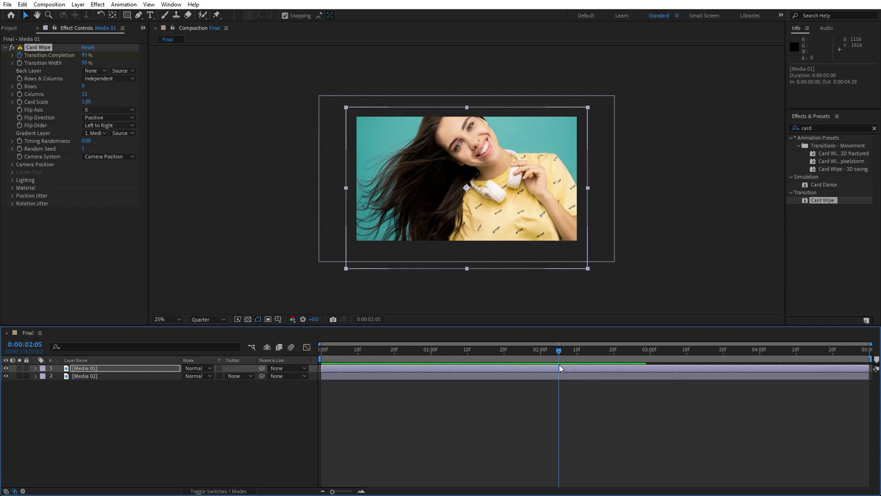
Step: Shrink Media 02 to 28% scale and nudge it down slightly
{"action": "left_click", "coordinate": [108, 376]}
{"action": "key", "text": "s"}
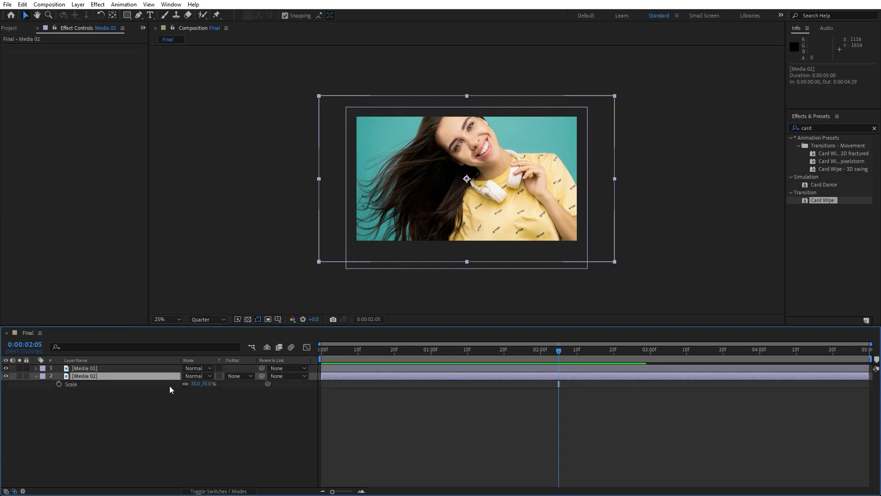
{"action": "left_click_drag", "start_coordinate": [200, 384], "coordinate": [196, 385]}
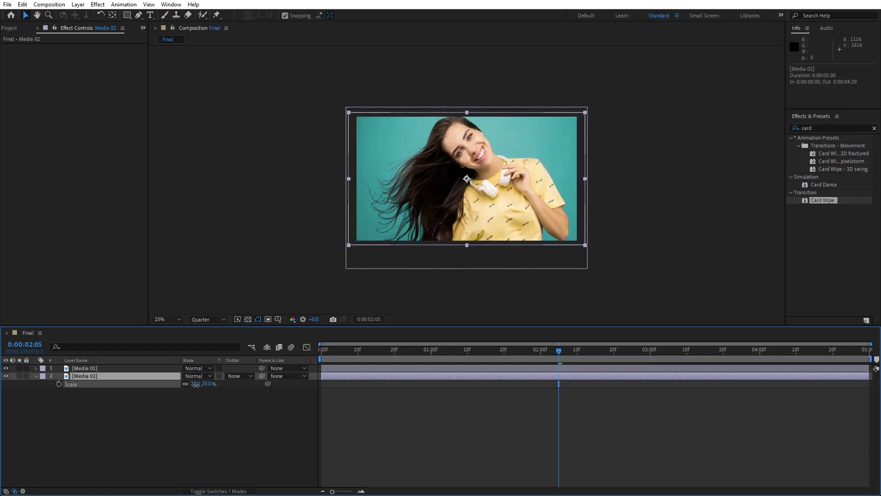
{"action": "left_click", "coordinate": [141, 390]}
{"action": "left_click", "coordinate": [130, 376]}
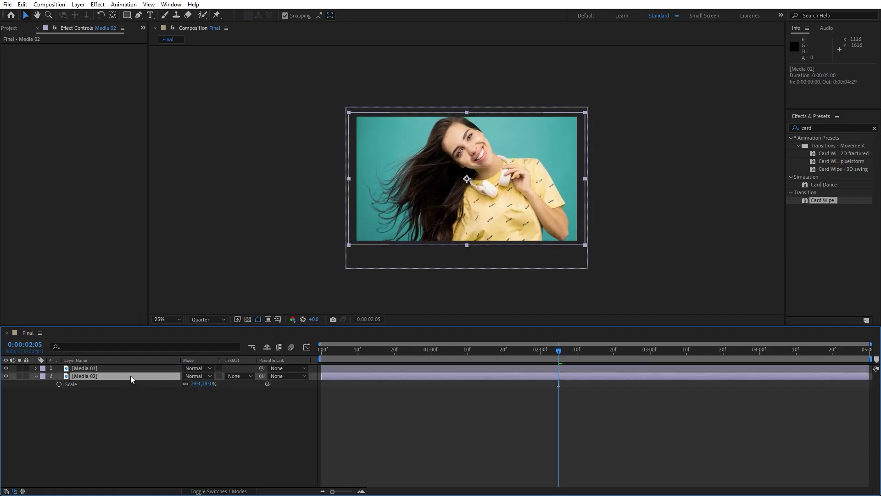
{"action": "key", "text": "shift+Down"}
{"action": "key", "text": "Up"}
{"action": "key", "text": "Up"}
{"action": "key", "text": "Up"}
{"action": "key", "text": "Up"}
{"action": "key", "text": "Up"}
{"action": "key", "text": "Up"}
{"action": "key", "text": "Up"}
{"action": "key", "text": "Up"}
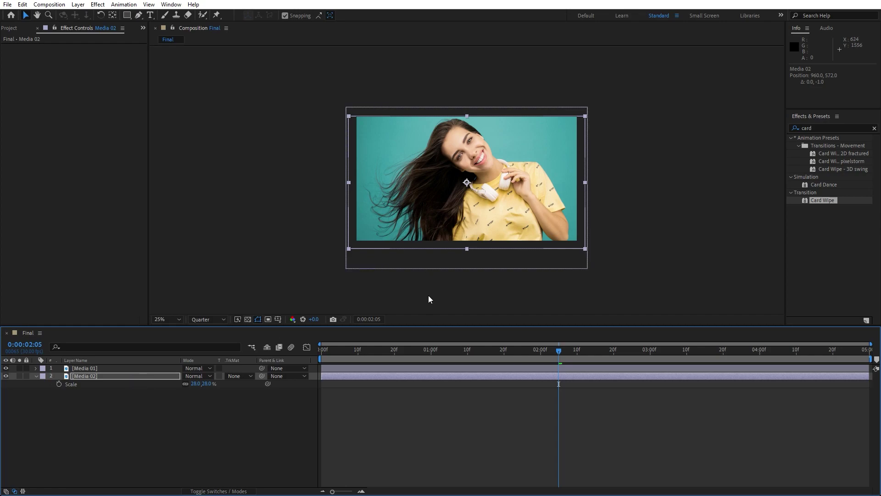
{"action": "left_click", "coordinate": [35, 377]}
Step: Create a new black solid layer named Gradient
{"action": "right_click", "coordinate": [133, 429]}
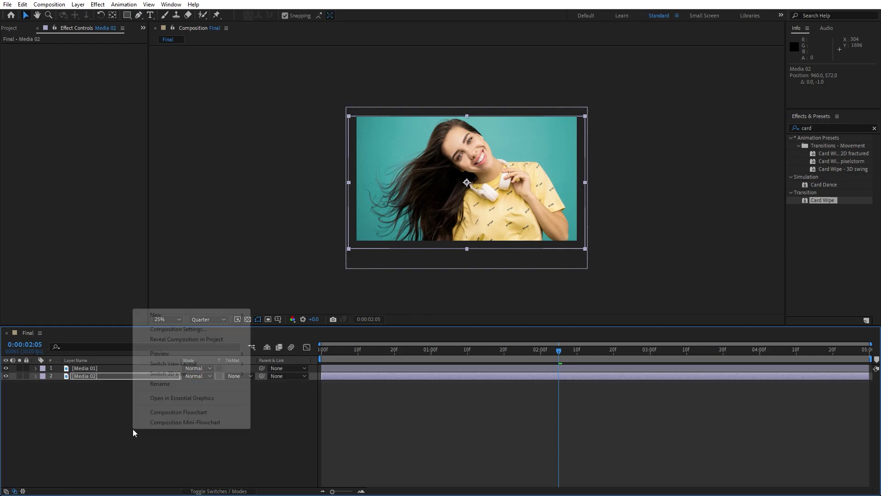
{"action": "mouse_move", "coordinate": [224, 318]}
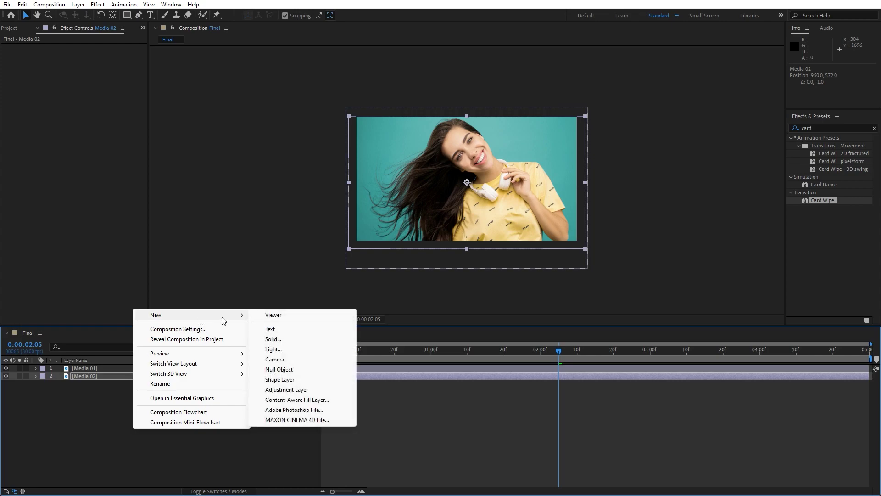
{"action": "left_click", "coordinate": [282, 338]}
{"action": "type", "text": "Gradient"}
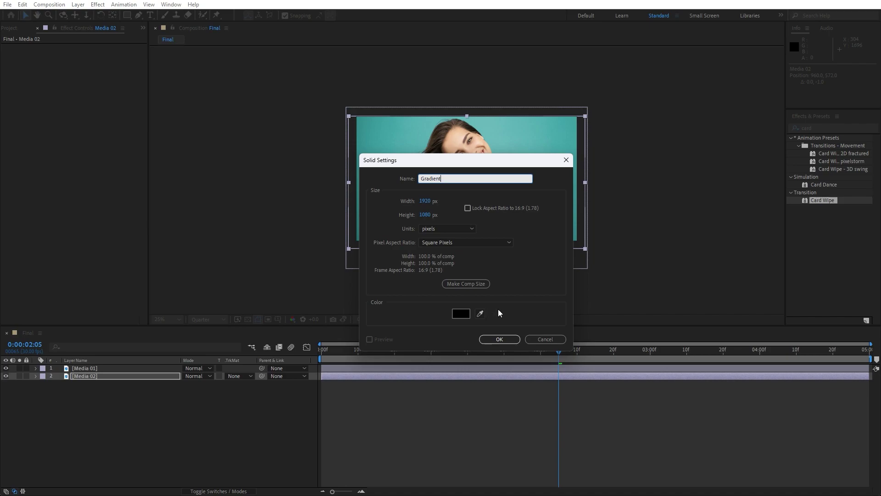
{"action": "left_click", "coordinate": [511, 339]}
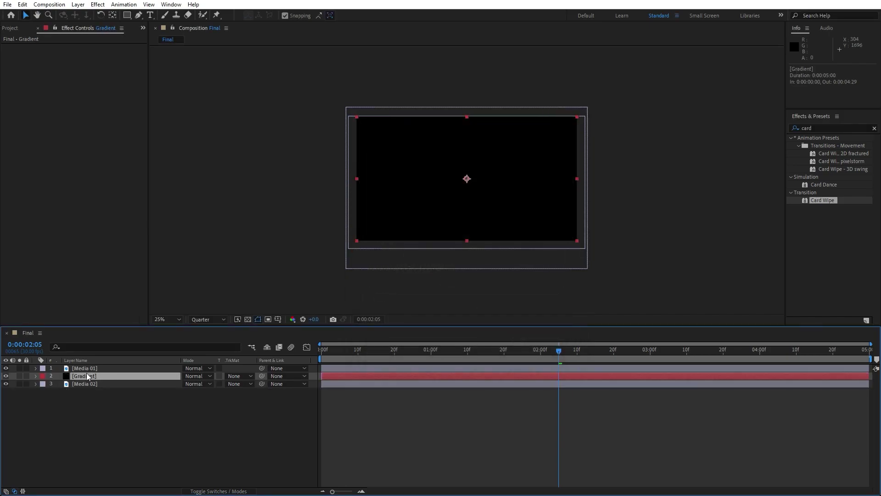
Step: Move Gradient to the top of the stack and apply the Checkerboard effect
{"action": "left_click_drag", "start_coordinate": [87, 376], "coordinate": [98, 366]}
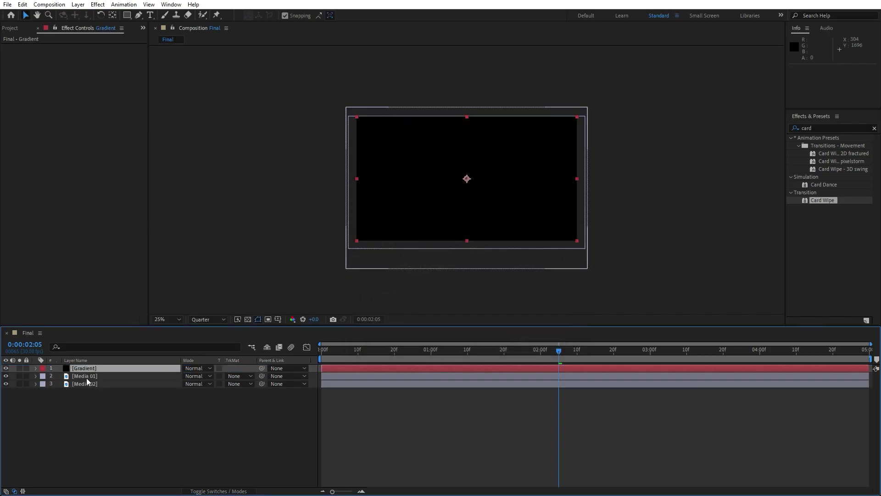
{"action": "double_click", "coordinate": [825, 130]}
{"action": "type", "text": "chec"}
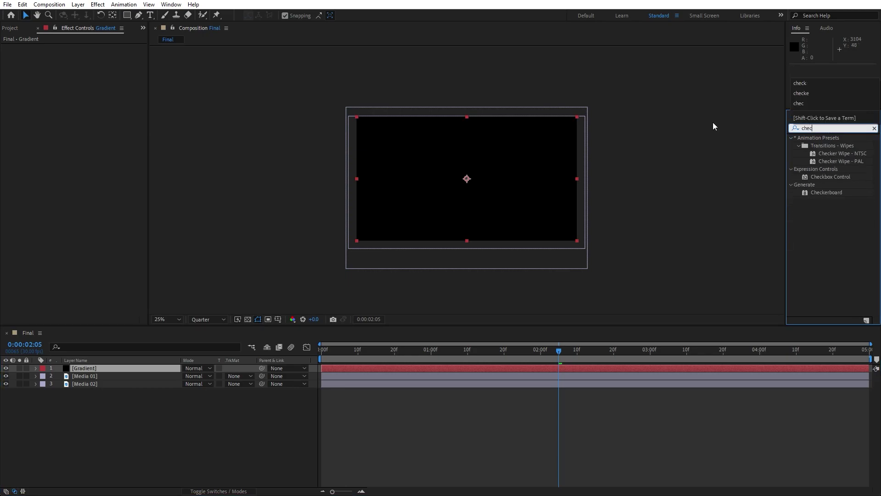
{"action": "type", "text": "k"}
{"action": "left_click_drag", "start_coordinate": [826, 192], "coordinate": [85, 368]}
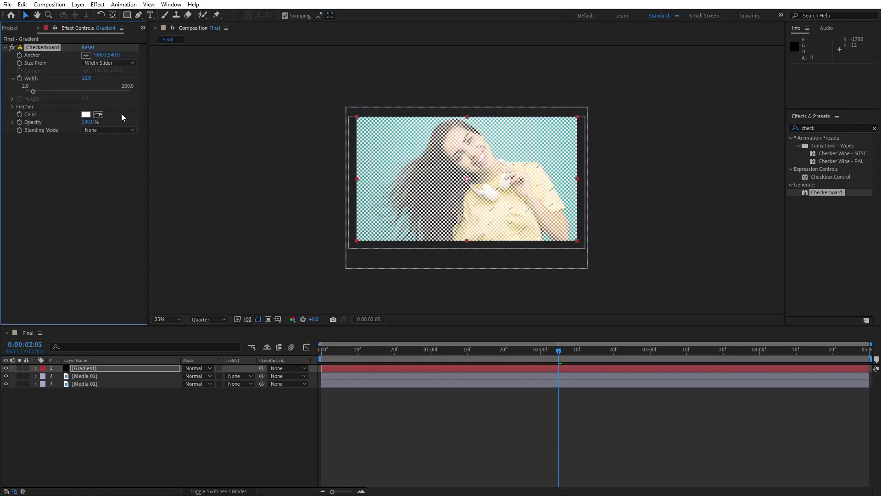
Step: Set the checkerboard Width to 120 and Blending Mode to Normal
{"action": "left_click", "coordinate": [84, 79]}
{"action": "left_click", "coordinate": [86, 212]}
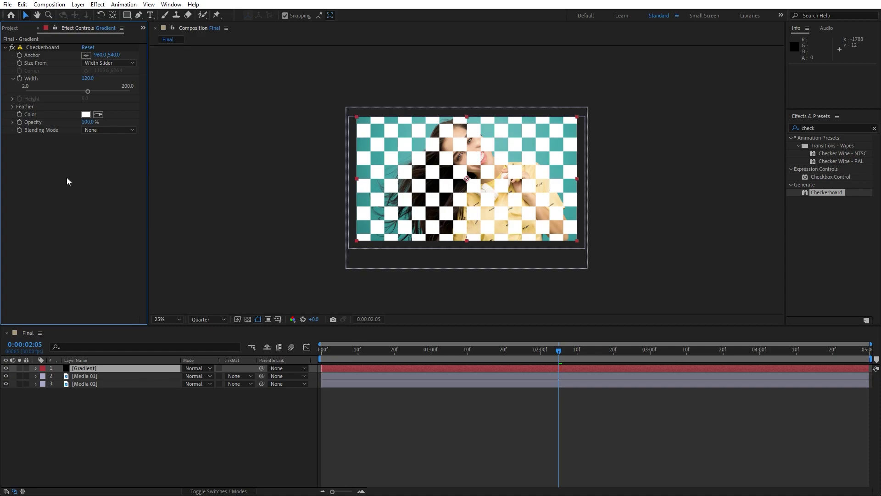
{"action": "left_click", "coordinate": [90, 131]}
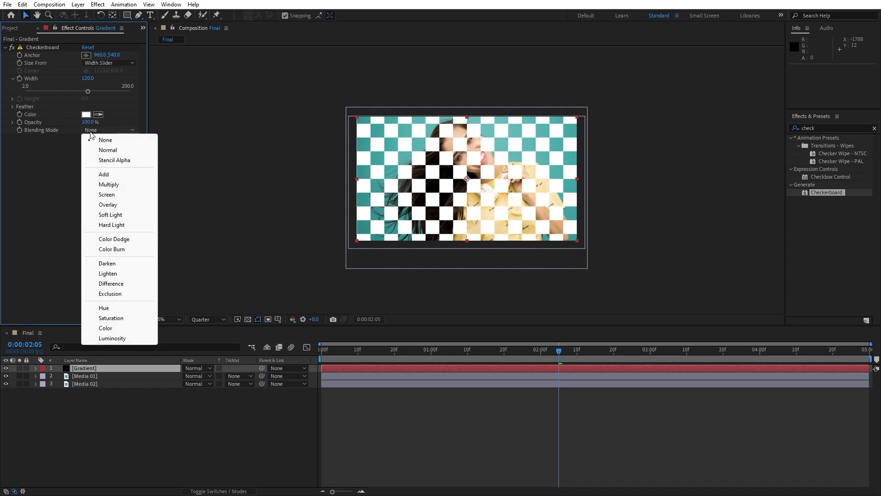
{"action": "left_click", "coordinate": [112, 147]}
{"action": "key", "text": "period"}
{"action": "key", "text": "period"}
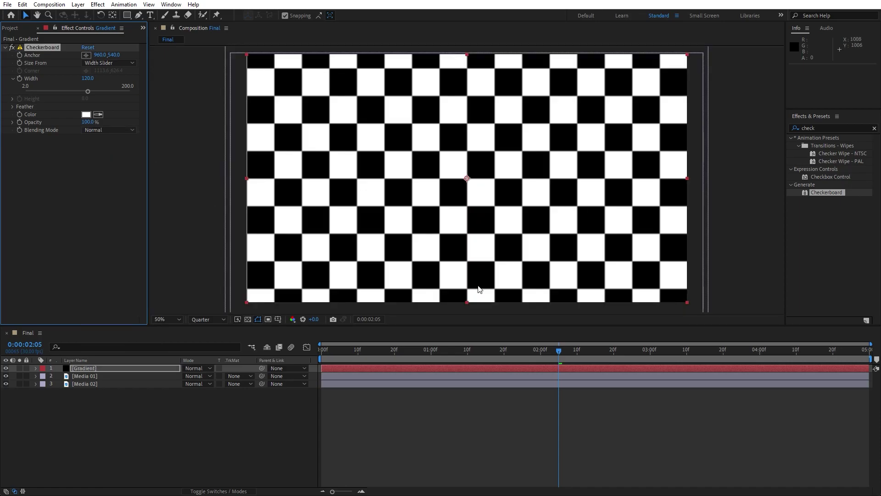
{"action": "key", "text": "comma"}
{"action": "key", "text": "comma"}
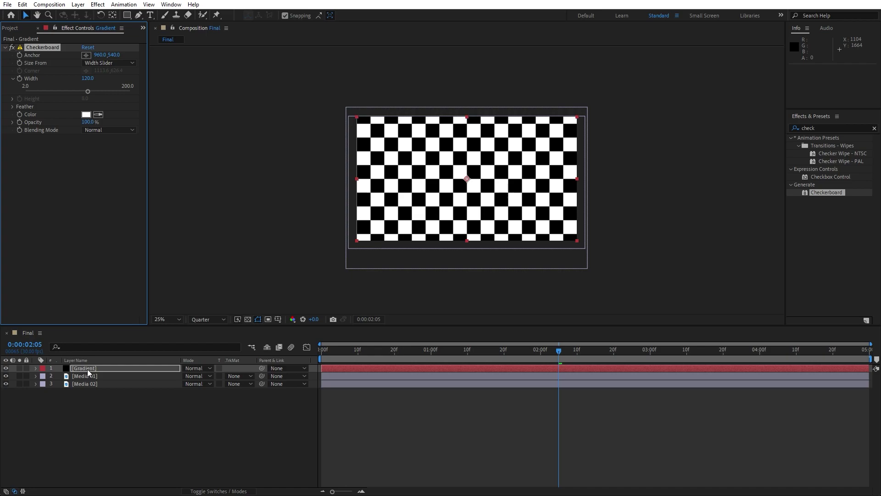
Step: Hide the Gradient layer and set Media 01's Card Wipe Flip Order to Gradient
{"action": "left_click", "coordinate": [105, 399]}
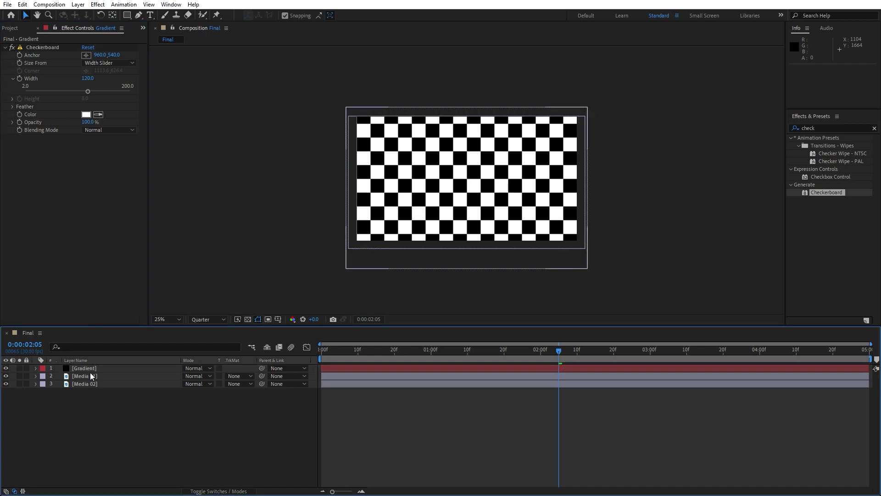
{"action": "left_click", "coordinate": [6, 368]}
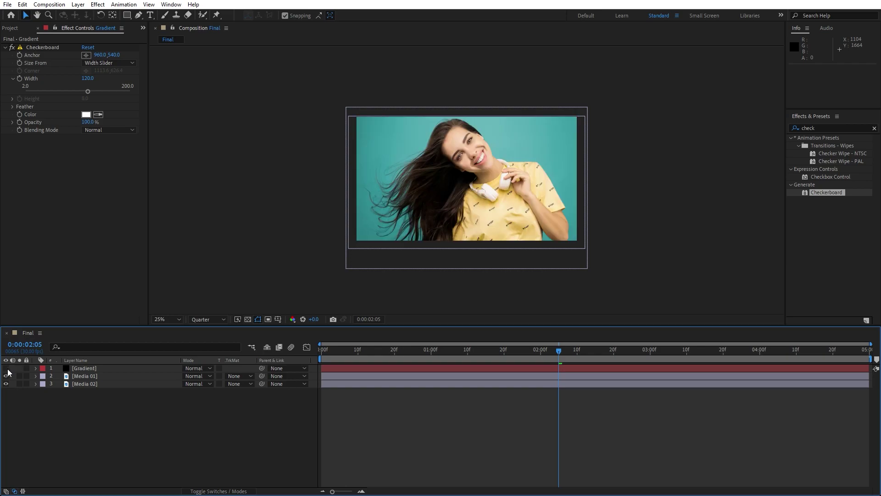
{"action": "left_click", "coordinate": [89, 375]}
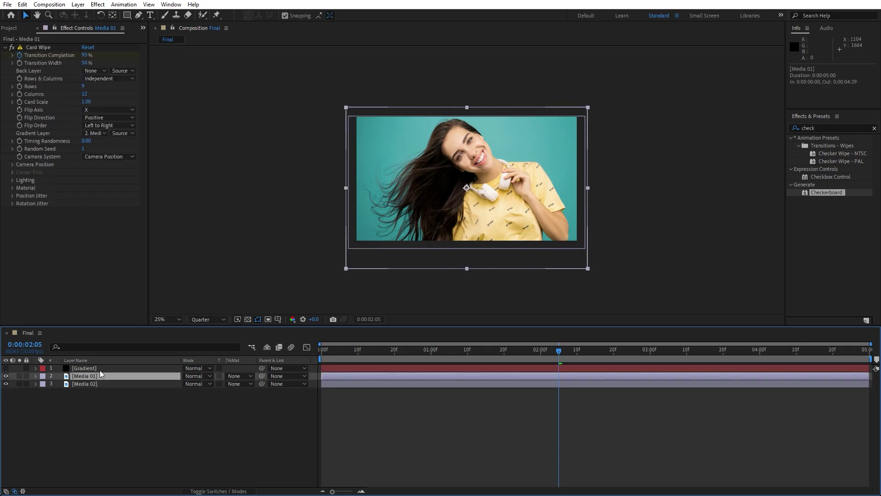
{"action": "left_click", "coordinate": [107, 126]}
{"action": "left_click", "coordinate": [109, 216]}
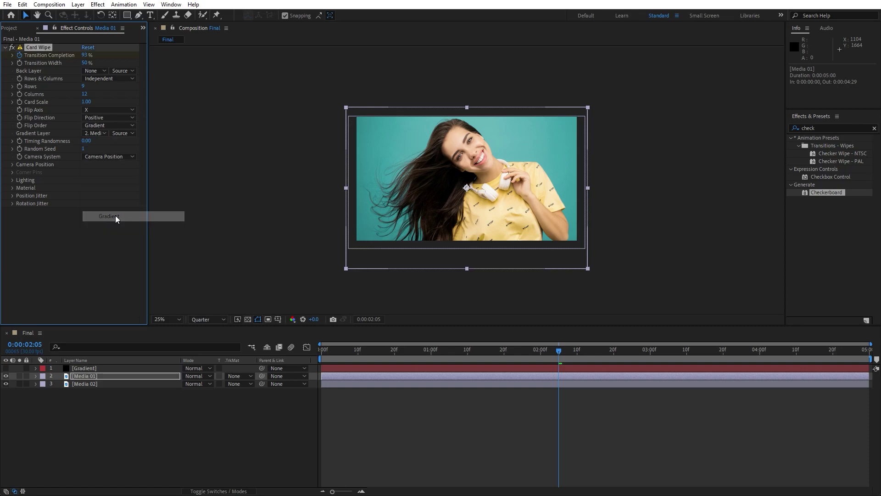
Step: Set Gradient Layer to 1. Gradient using Effects & Masks, then preview the wipe
{"action": "left_click", "coordinate": [94, 133]}
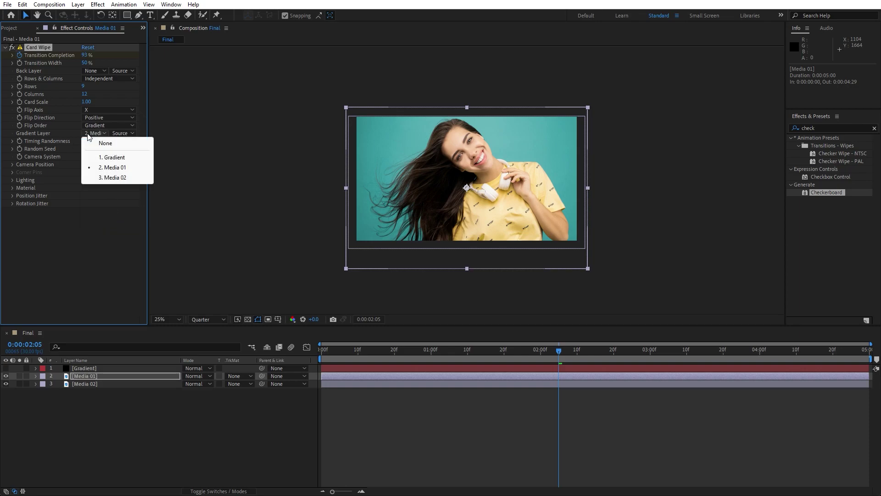
{"action": "left_click", "coordinate": [105, 158]}
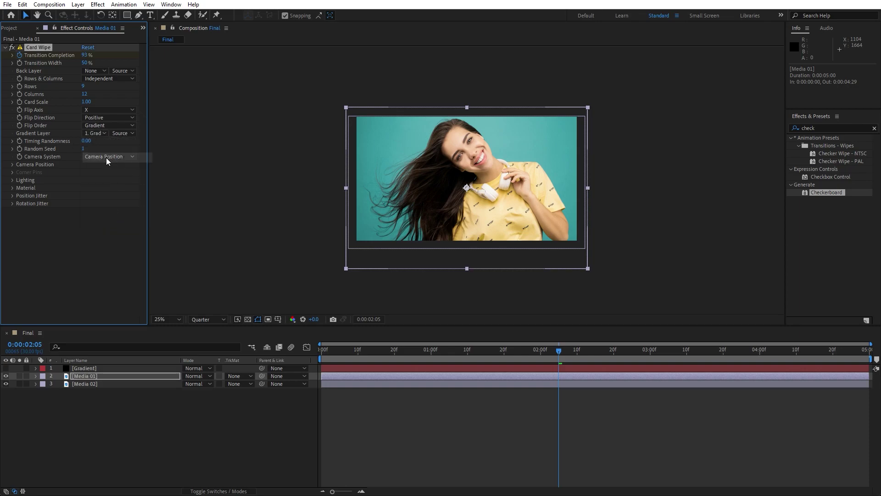
{"action": "left_click", "coordinate": [123, 134]}
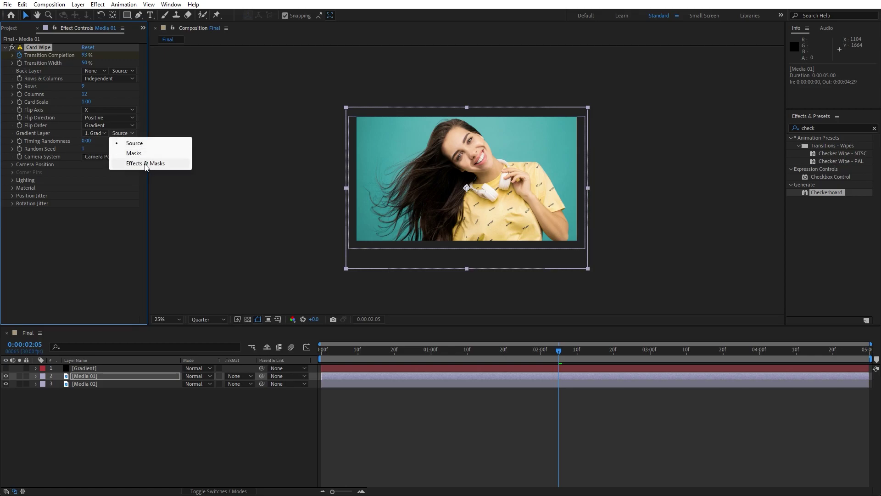
{"action": "left_click", "coordinate": [146, 164]}
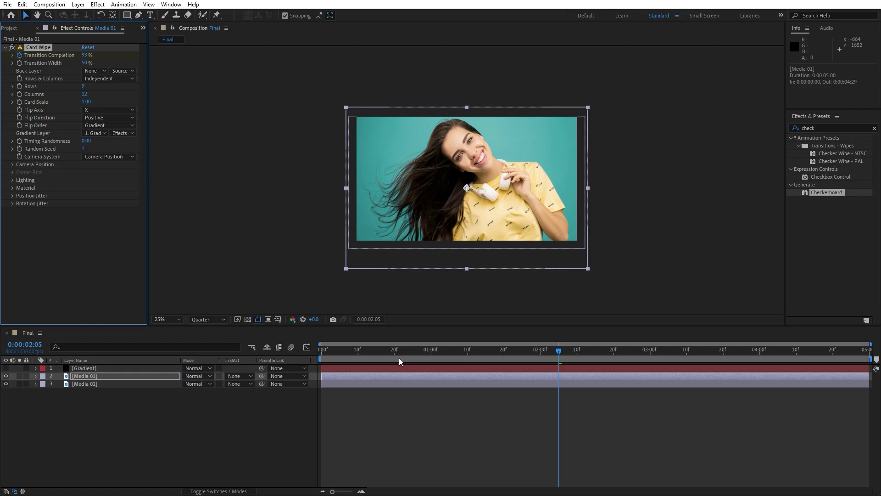
{"action": "left_click_drag", "start_coordinate": [398, 357], "coordinate": [329, 353]}
{"action": "key", "text": "space"}
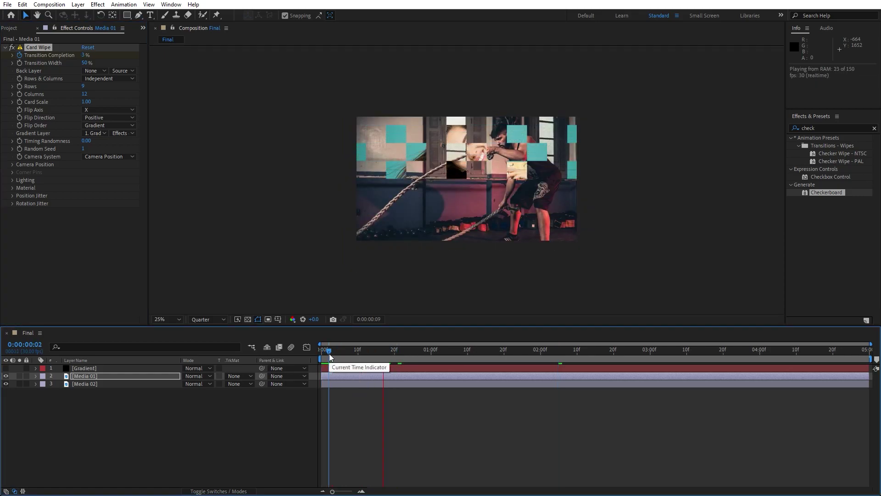
{"action": "mouse_move", "coordinate": [402, 359]}
{"action": "left_mouse_down"}
{"action": "mouse_move", "coordinate": [436, 356]}
{"action": "mouse_move", "coordinate": [412, 356]}
{"action": "left_mouse_up"}
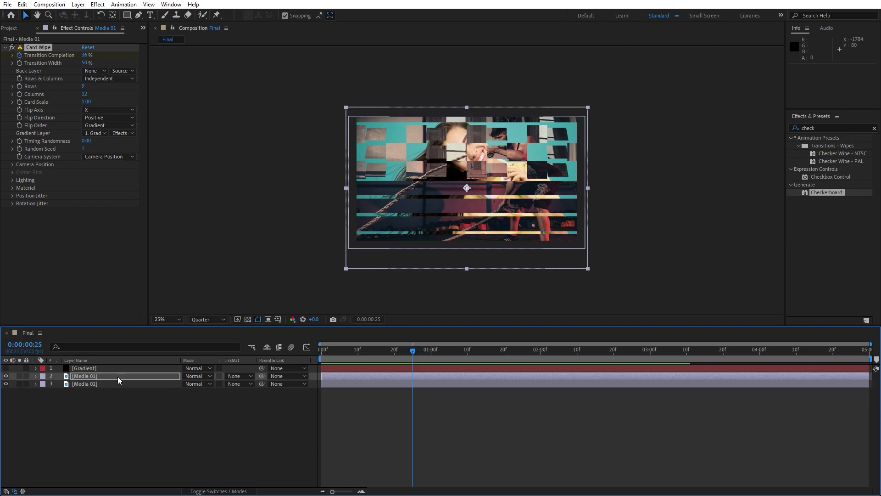
Step: Add Fast Box Blur to the Gradient layer's checkerboard with Blur Radius 15
{"action": "left_click", "coordinate": [86, 368]}
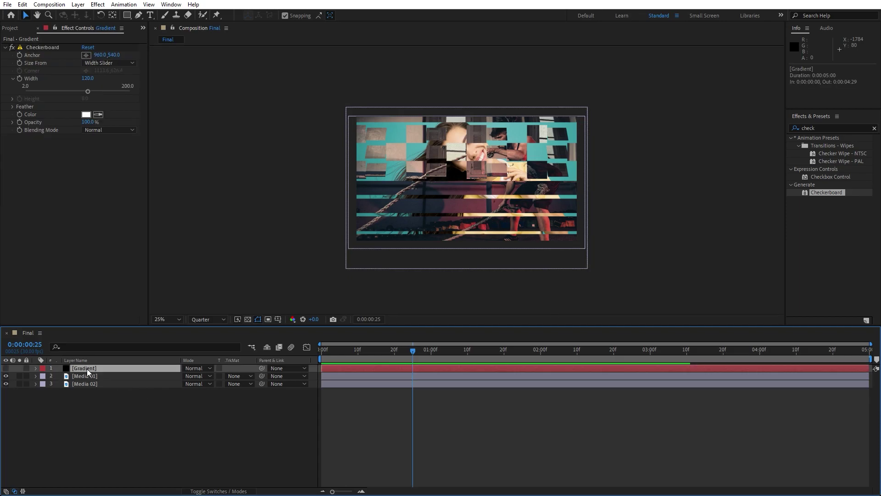
{"action": "left_click", "coordinate": [834, 129]}
{"action": "type", "text": "fast"}
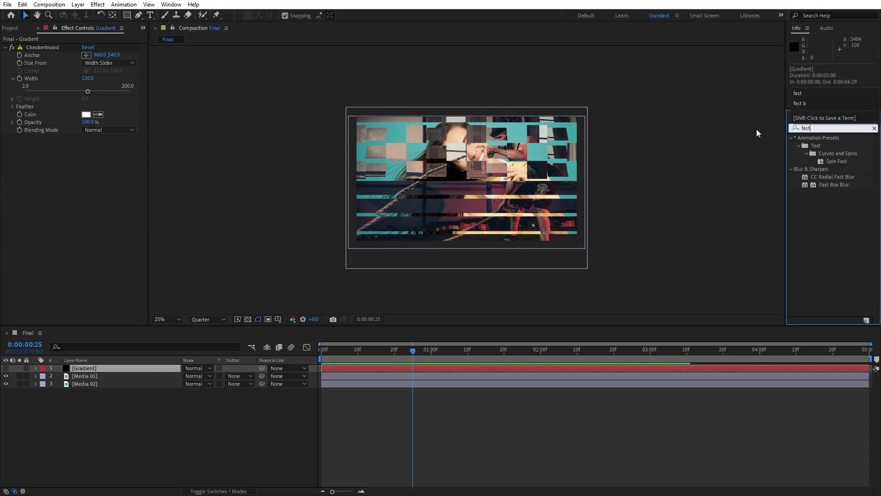
{"action": "left_click_drag", "start_coordinate": [832, 183], "coordinate": [101, 153]}
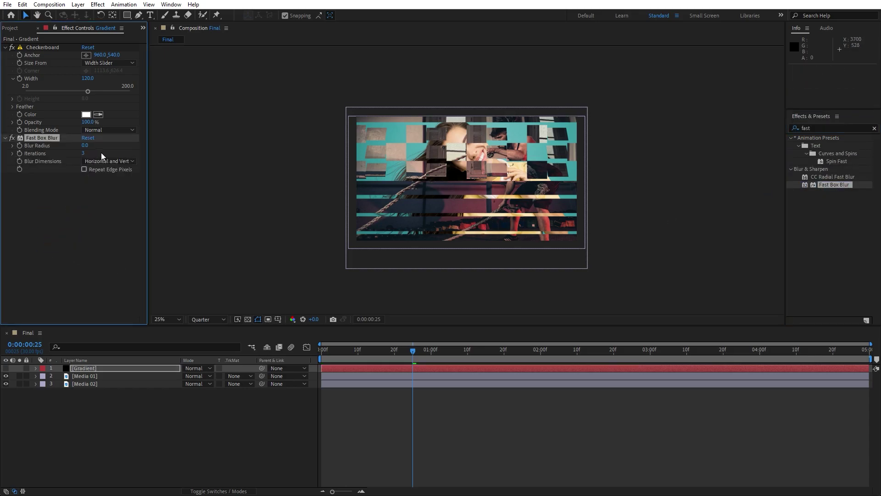
{"action": "left_click", "coordinate": [85, 146]}
{"action": "type", "text": "15"}
{"action": "key", "text": "Return"}
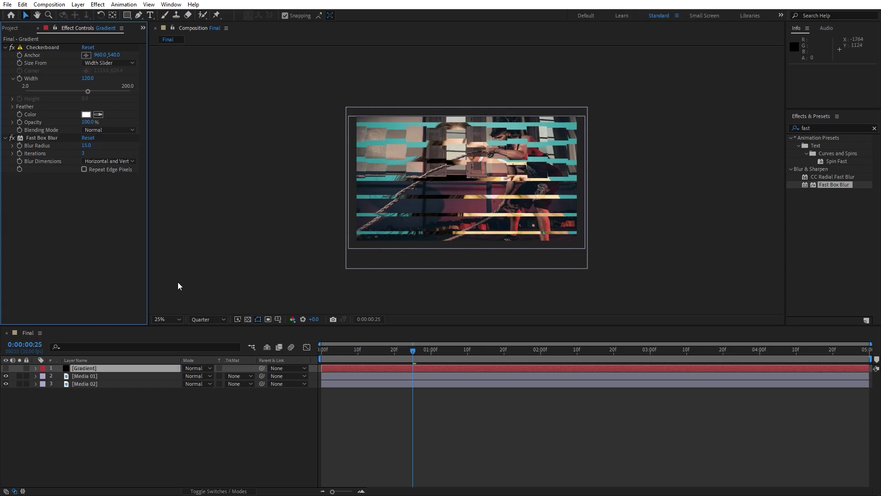
Step: Set Media 01's Card Wipe to 15 Rows and 40 Columns, then preview it
{"action": "left_click", "coordinate": [101, 375]}
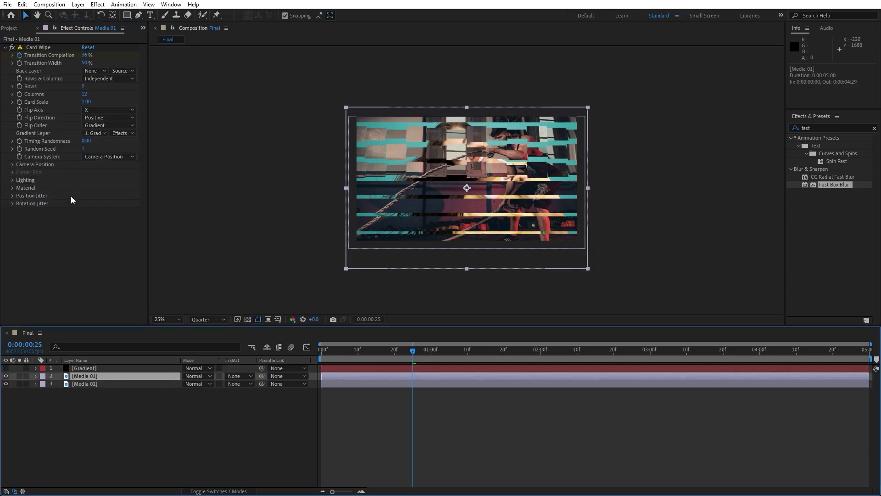
{"action": "left_click", "coordinate": [83, 86]}
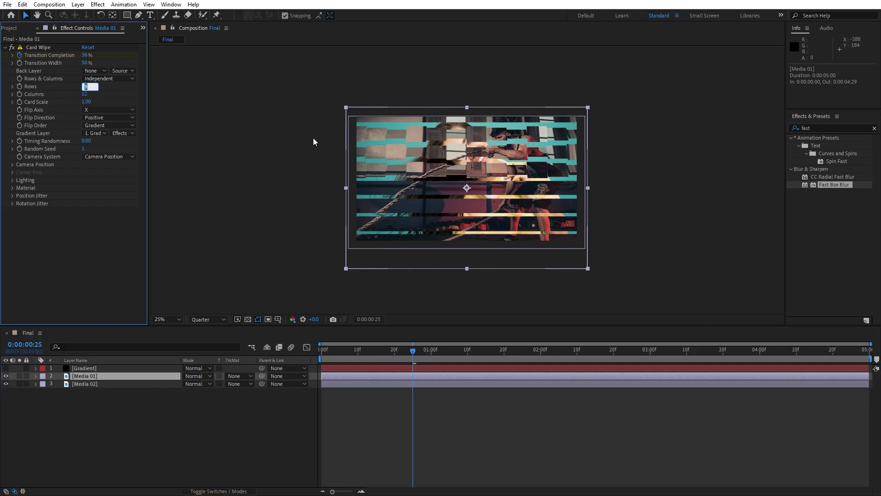
{"action": "type", "text": "15"}
{"action": "left_click", "coordinate": [53, 273]}
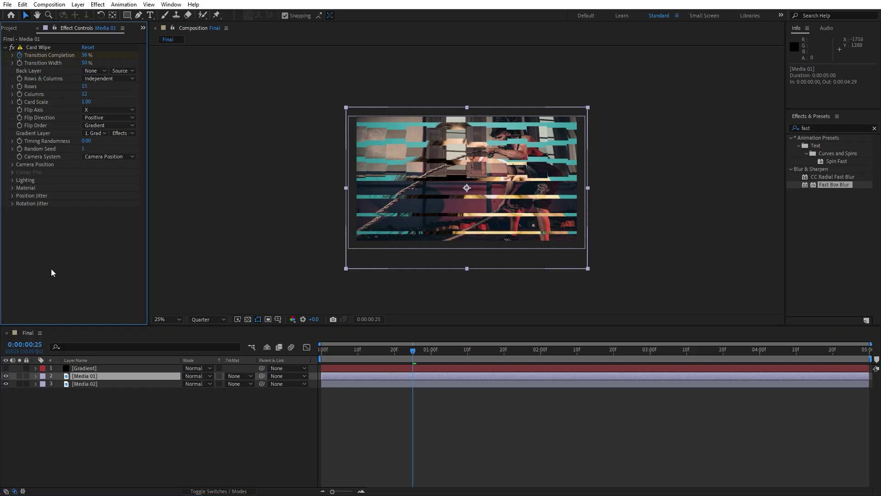
{"action": "left_click", "coordinate": [84, 93]}
{"action": "type", "text": "40"}
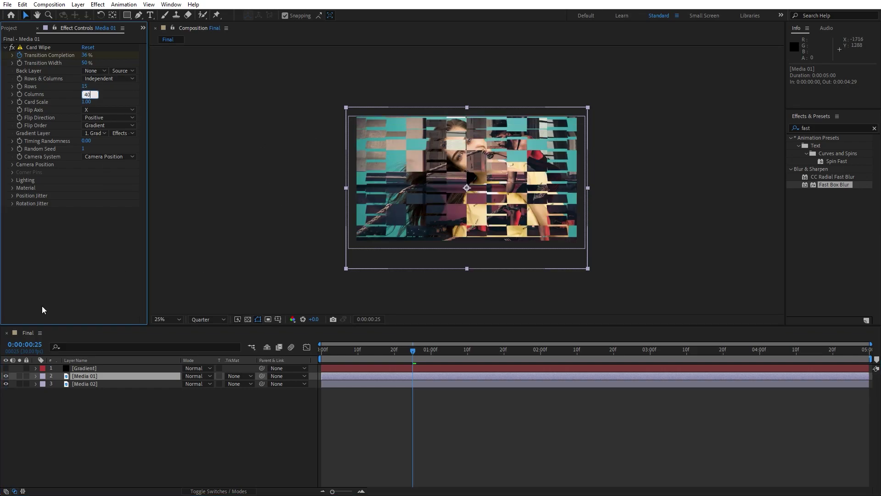
{"action": "left_click", "coordinate": [41, 309]}
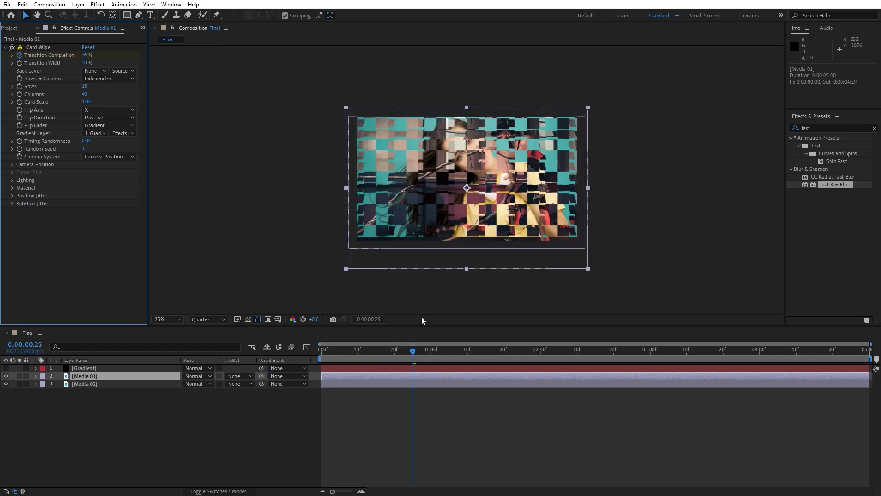
{"action": "left_click", "coordinate": [183, 425]}
{"action": "key", "text": "space"}
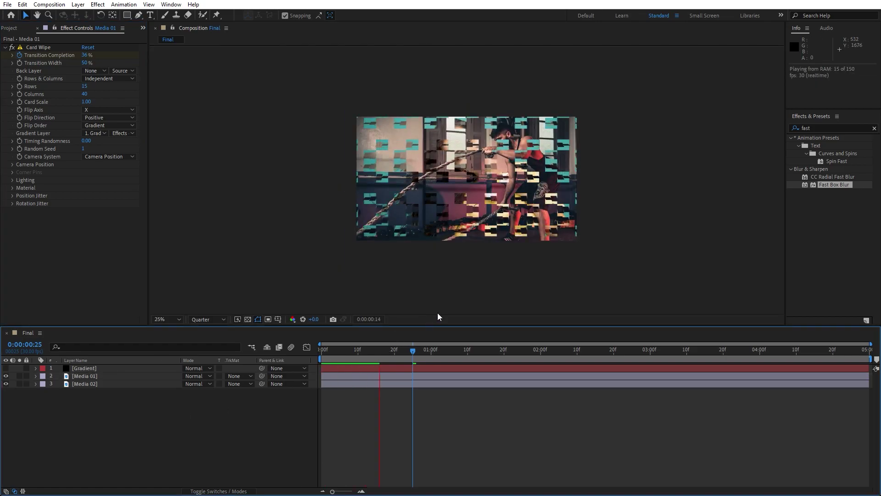
{"action": "left_click_drag", "start_coordinate": [373, 354], "coordinate": [416, 357]}
Step: Reveal Media 01's Transition Completion keyframes and apply Easy Ease to both
{"action": "left_click", "coordinate": [86, 368]}
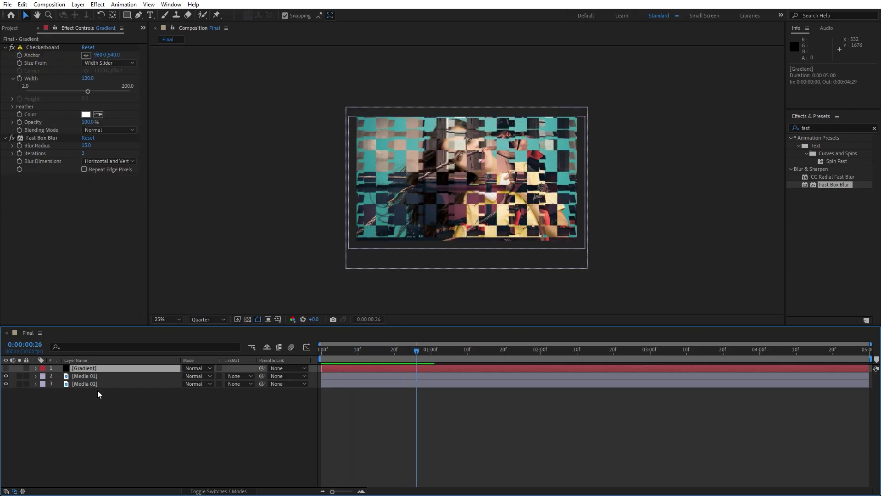
{"action": "left_click", "coordinate": [85, 376]}
{"action": "key", "text": "u"}
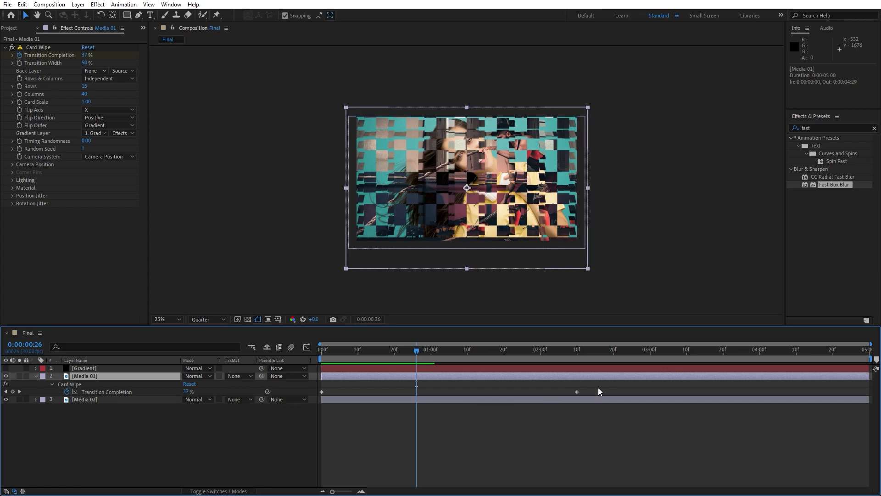
{"action": "left_click_drag", "start_coordinate": [608, 390], "coordinate": [298, 423]}
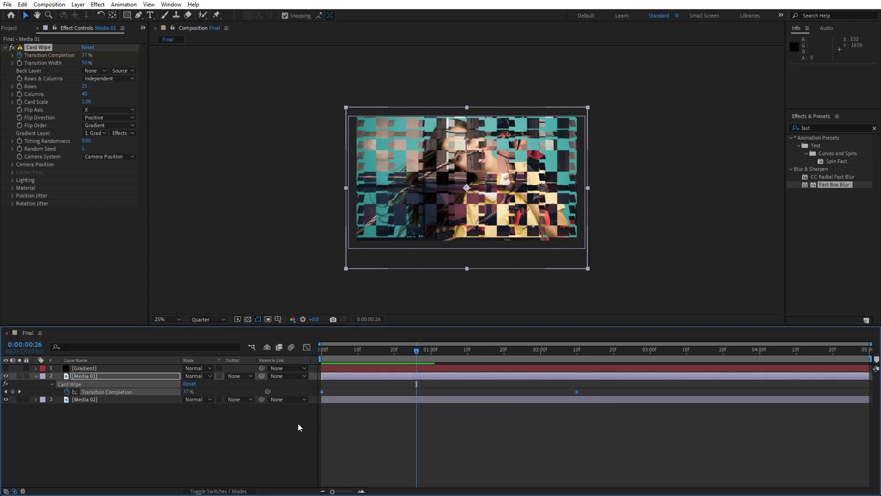
{"action": "key", "text": "F9"}
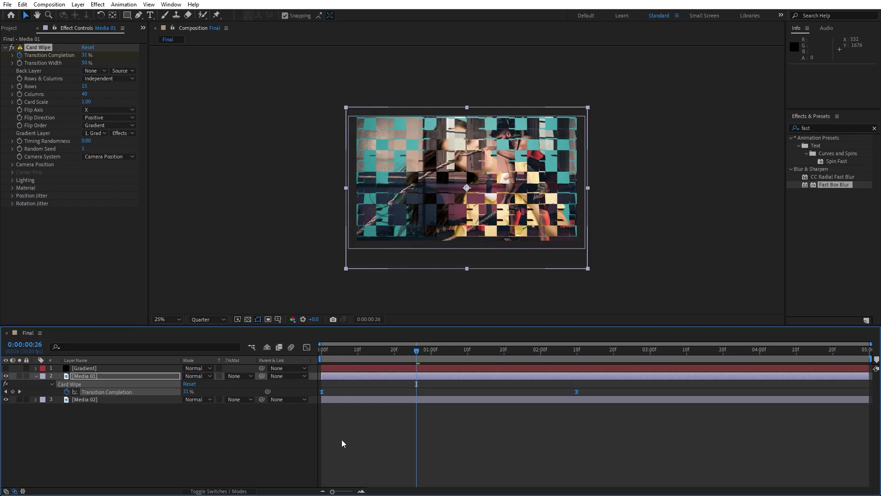
Step: In the speed graph, lengthen the ease into the final keyframe for a fast start, slow finish
{"action": "left_click", "coordinate": [307, 347]}
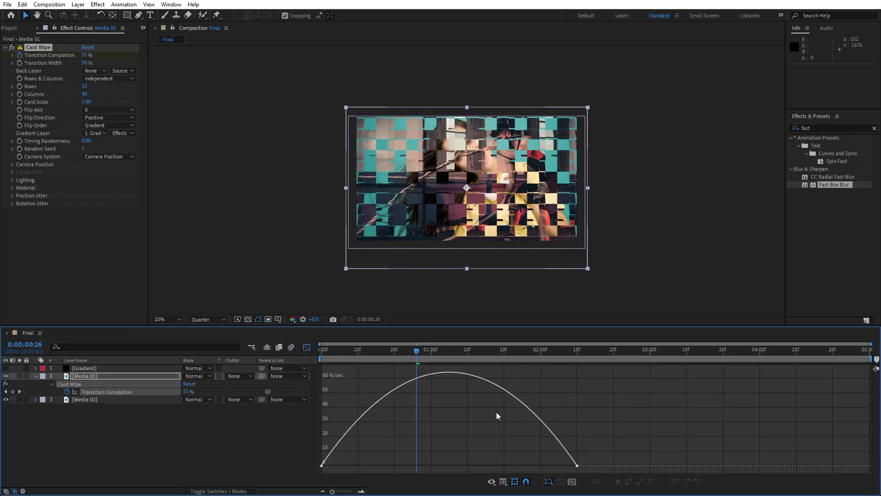
{"action": "right_click", "coordinate": [559, 402]}
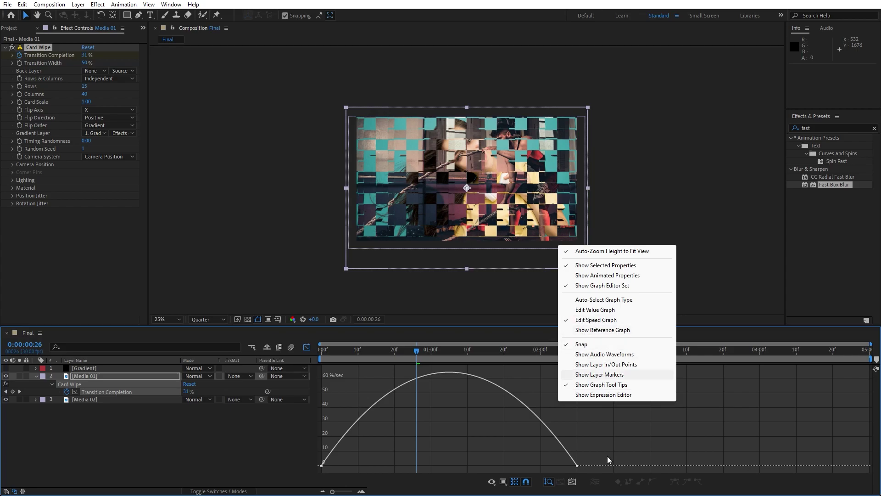
{"action": "left_click", "coordinate": [585, 452]}
{"action": "left_click_drag", "start_coordinate": [628, 435], "coordinate": [480, 466]}
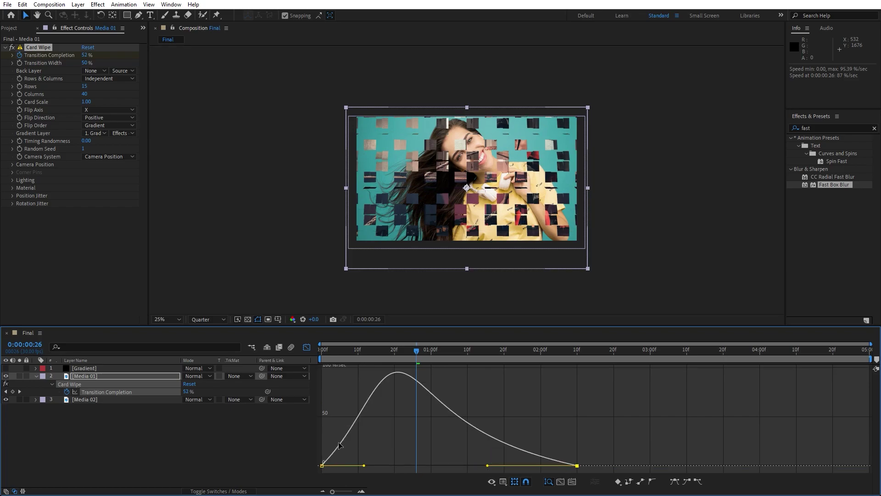
{"action": "left_click_drag", "start_coordinate": [364, 465], "coordinate": [403, 467]}
Step: Preview the eased wipe, leave the speed graph, and coarsen the grid to 10 rows, 11 columns
{"action": "left_click", "coordinate": [244, 459]}
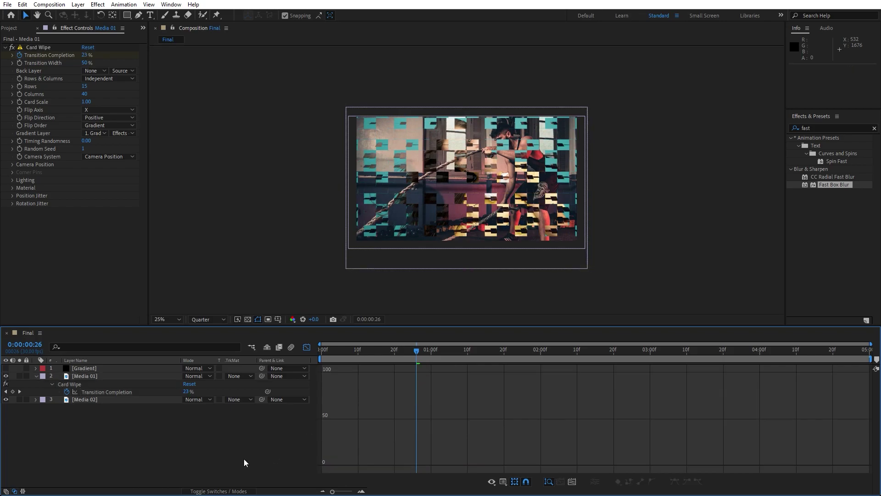
{"action": "key", "text": "space"}
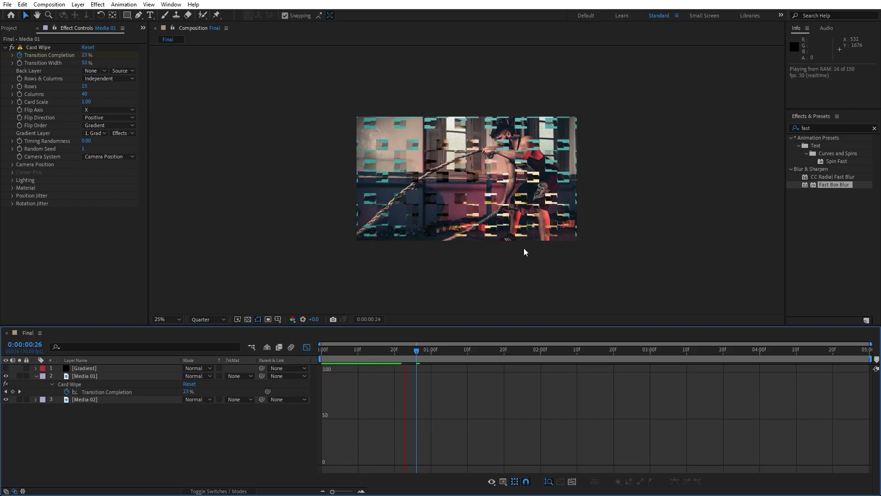
{"action": "key", "text": "space"}
{"action": "left_click", "coordinate": [307, 348]}
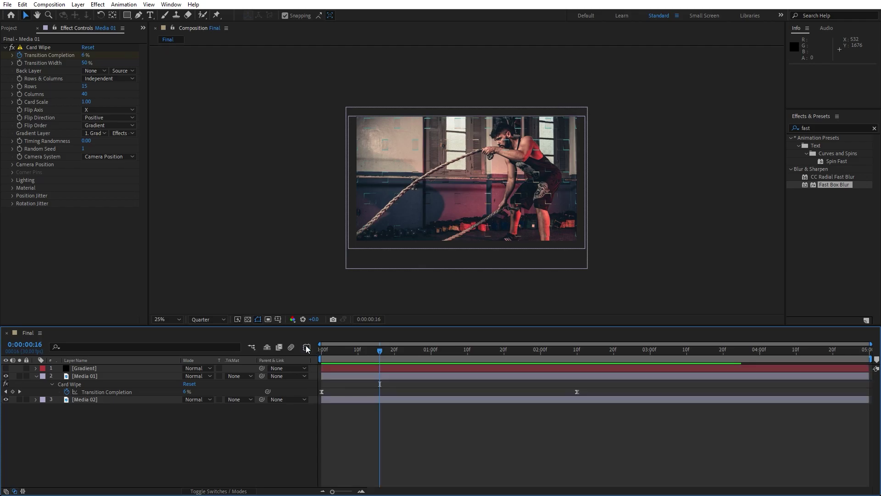
{"action": "key", "text": "ctrl+z"}
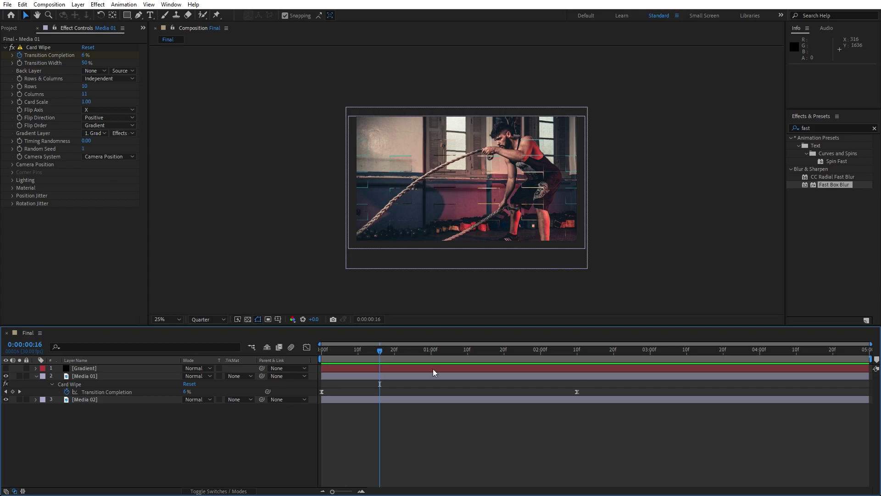
Step: Pre-compose the Gradient and Media 01 layers into a nested comp named 'Media 01 + Elements'
{"action": "left_click", "coordinate": [36, 376]}
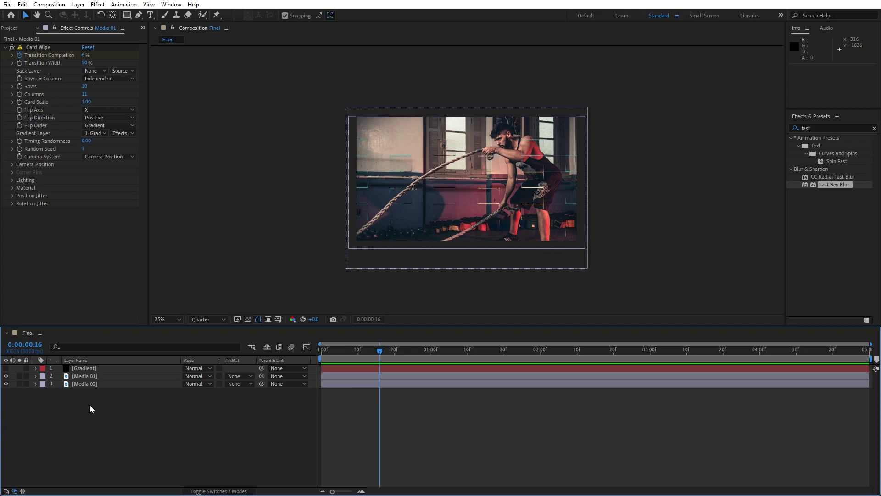
{"action": "left_click", "coordinate": [90, 375]}
{"action": "left_click", "coordinate": [90, 368], "text": "shift"}
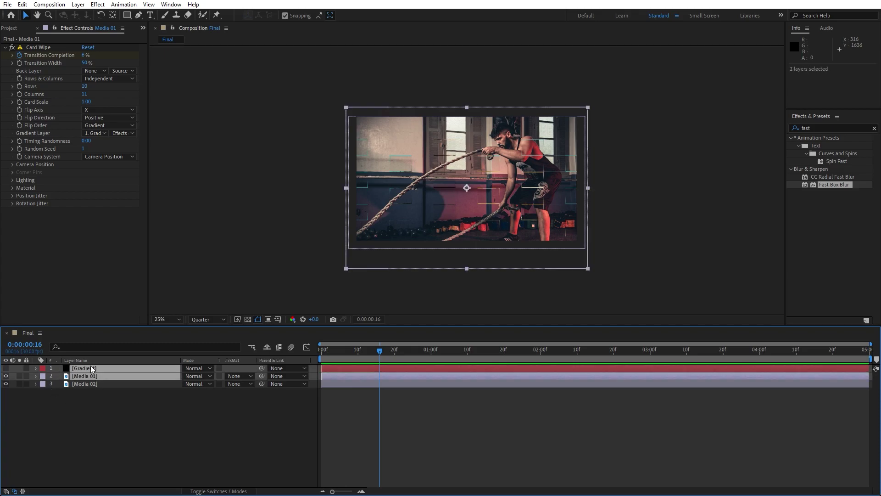
{"action": "right_click", "coordinate": [90, 372]}
{"action": "left_click", "coordinate": [146, 321]}
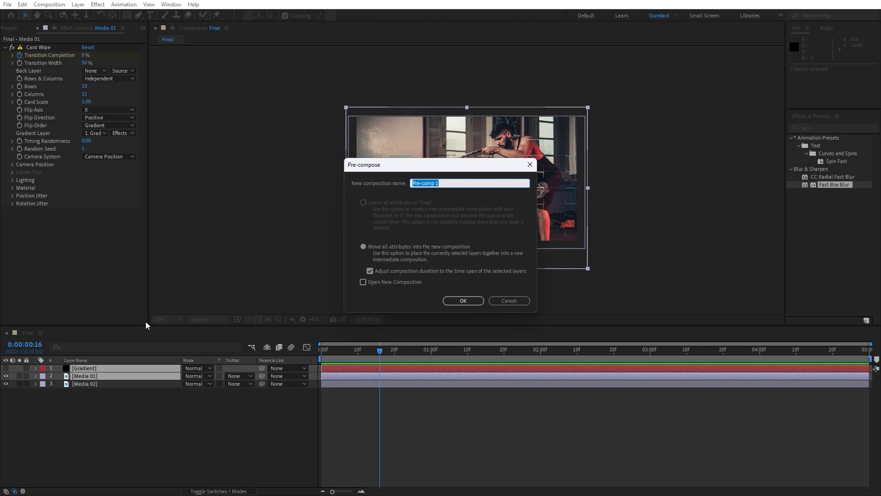
{"action": "type", "text": "Media 01 + Elements"}
{"action": "key", "text": "Return"}
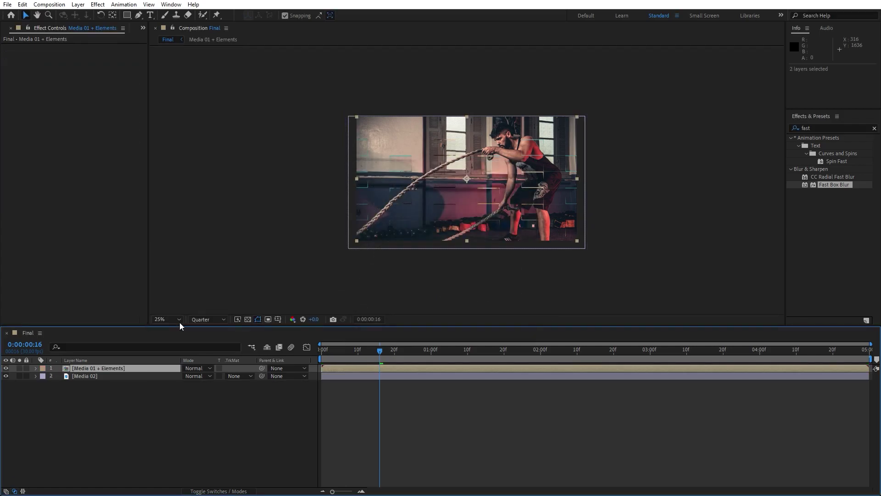
Step: Duplicate the Media 01 + Elements layer
{"action": "left_click", "coordinate": [193, 422]}
{"action": "left_click", "coordinate": [100, 370]}
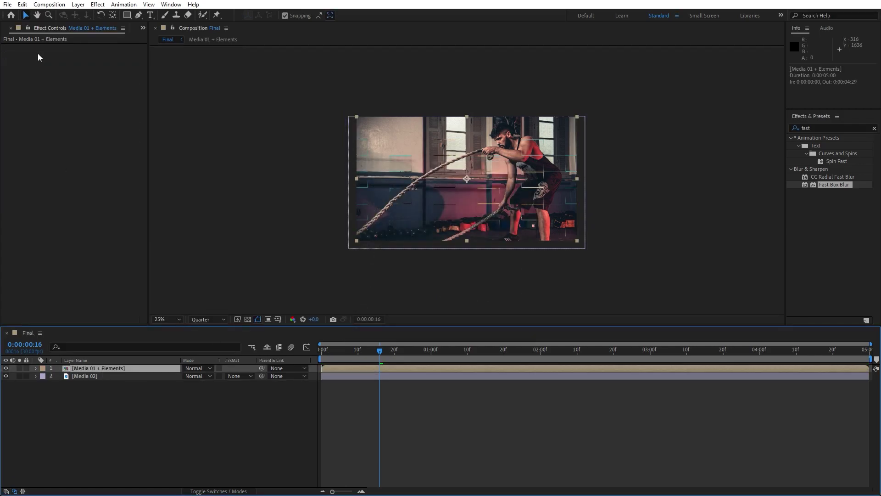
{"action": "left_click", "coordinate": [20, 6]}
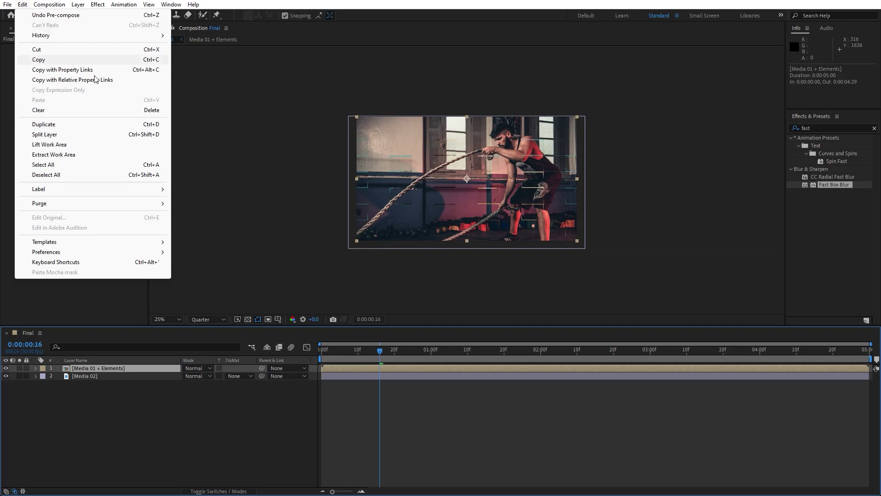
{"action": "left_click", "coordinate": [73, 124]}
Step: Set the duplicate layer 2's Scale to 102%
{"action": "left_click", "coordinate": [129, 377]}
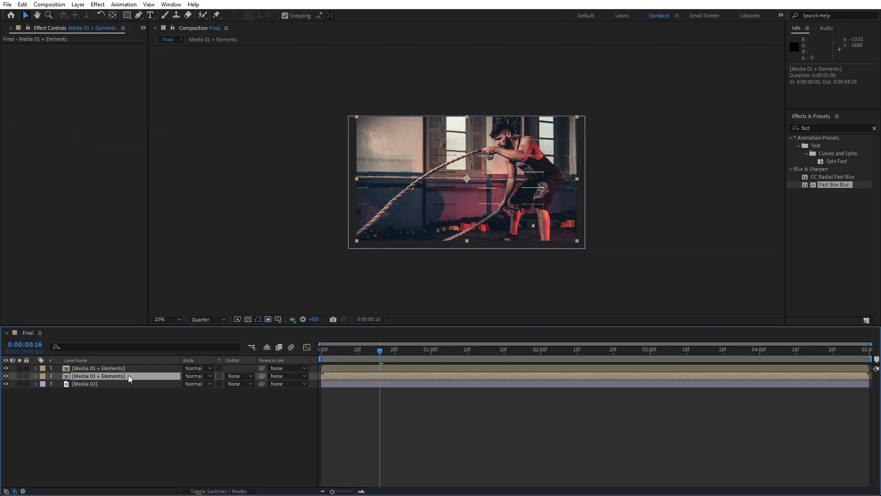
{"action": "key", "text": "s"}
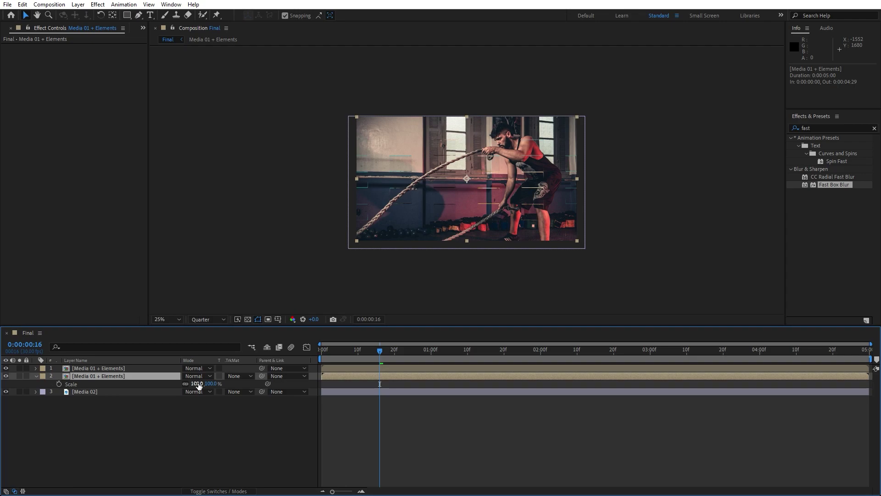
{"action": "left_click", "coordinate": [198, 384]}
{"action": "type", "text": "102"}
{"action": "key", "text": "Return"}
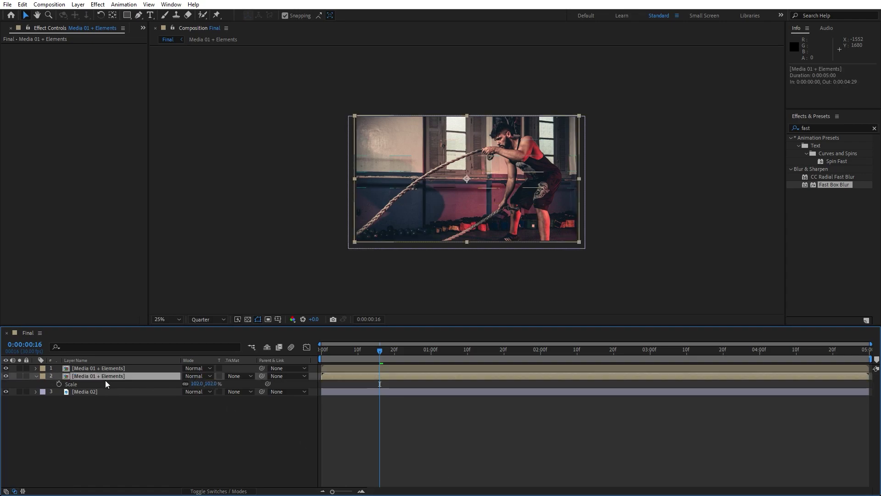
{"action": "left_click", "coordinate": [841, 214]}
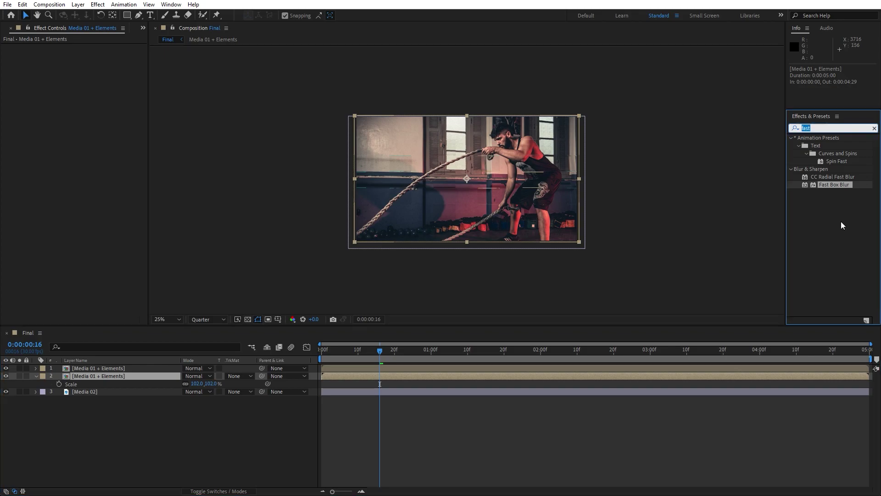
Step: Apply the Find Edges effect to the 102% duplicate layer
{"action": "type", "text": "find"}
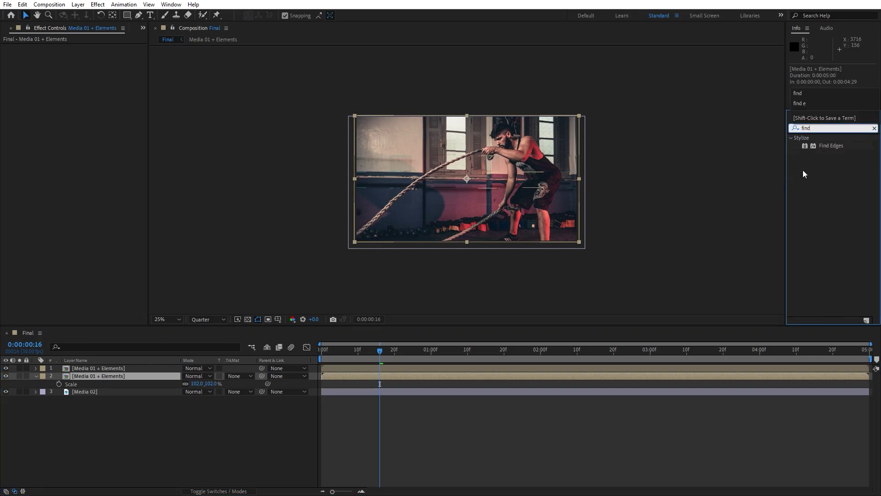
{"action": "left_click_drag", "start_coordinate": [829, 148], "coordinate": [100, 376]}
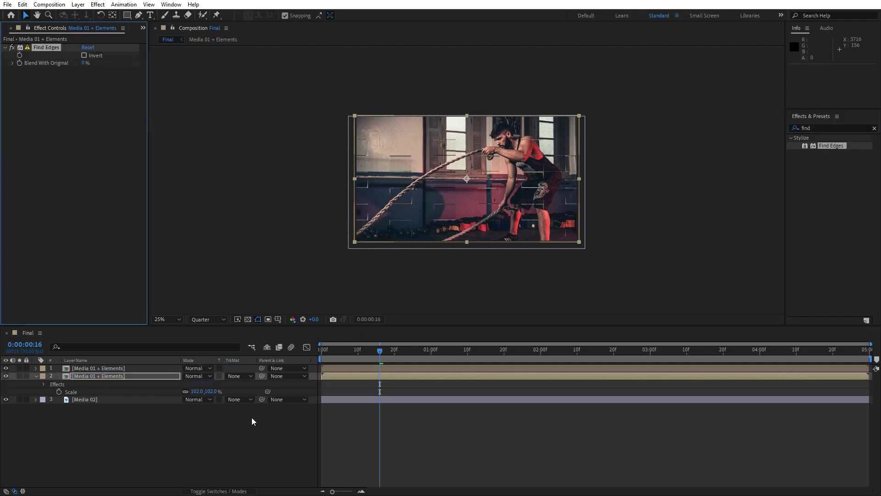
{"action": "left_click", "coordinate": [219, 446]}
Step: Preview the outlined wipe at 50% view, stopping at frame 0:00:00:21
{"action": "key", "text": "period"}
{"action": "key", "text": "period"}
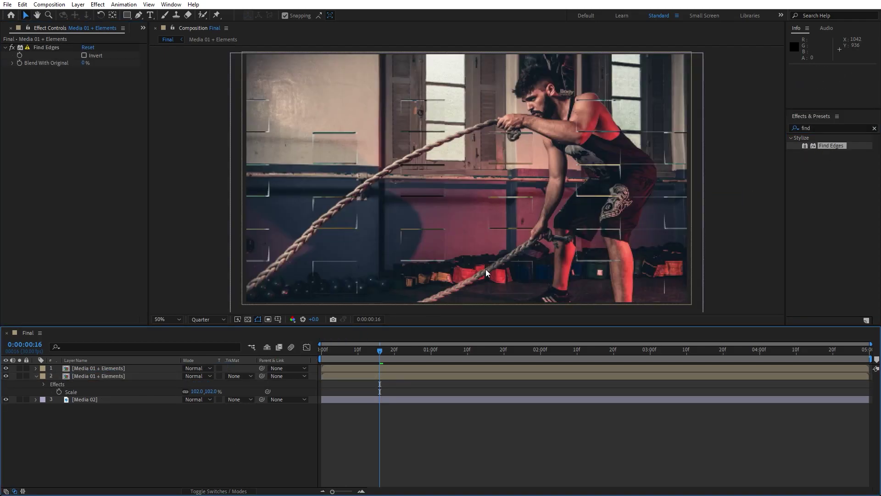
{"action": "key", "text": "space"}
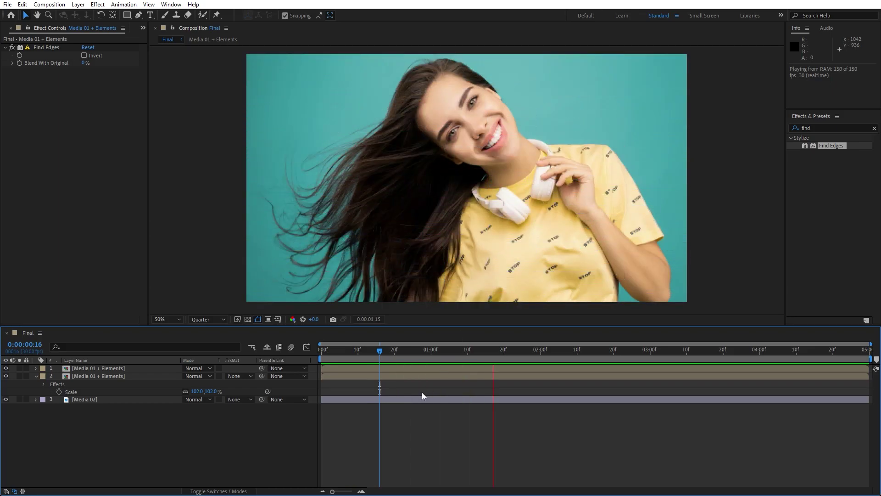
{"action": "left_click", "coordinate": [390, 356]}
{"action": "mouse_move", "coordinate": [390, 356]}
{"action": "left_mouse_down"}
{"action": "mouse_move", "coordinate": [411, 357]}
{"action": "mouse_move", "coordinate": [398, 360]}
{"action": "left_mouse_up"}
{"action": "left_click", "coordinate": [225, 320]}
{"action": "left_click", "coordinate": [208, 354]}
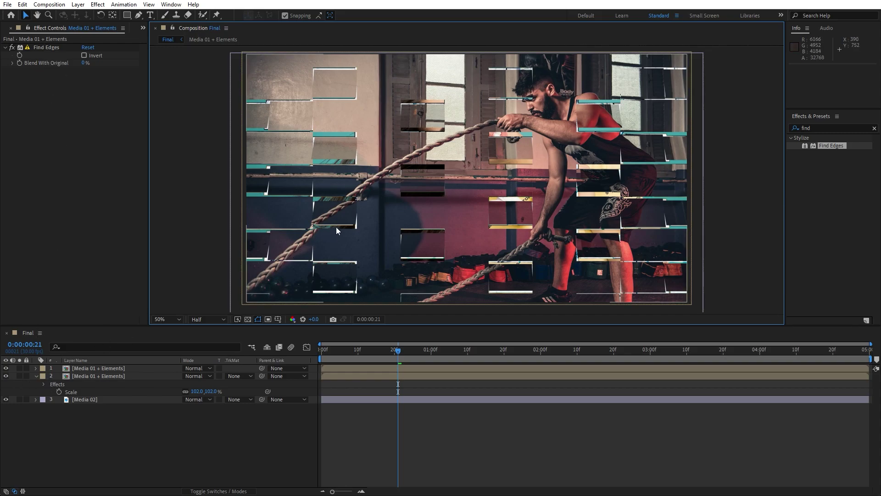
{"action": "key", "text": "period"}
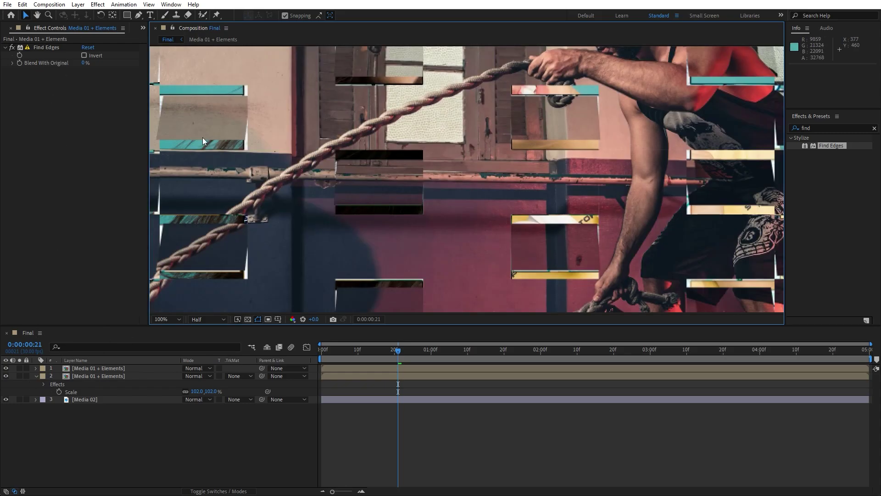
{"action": "key", "text": "comma"}
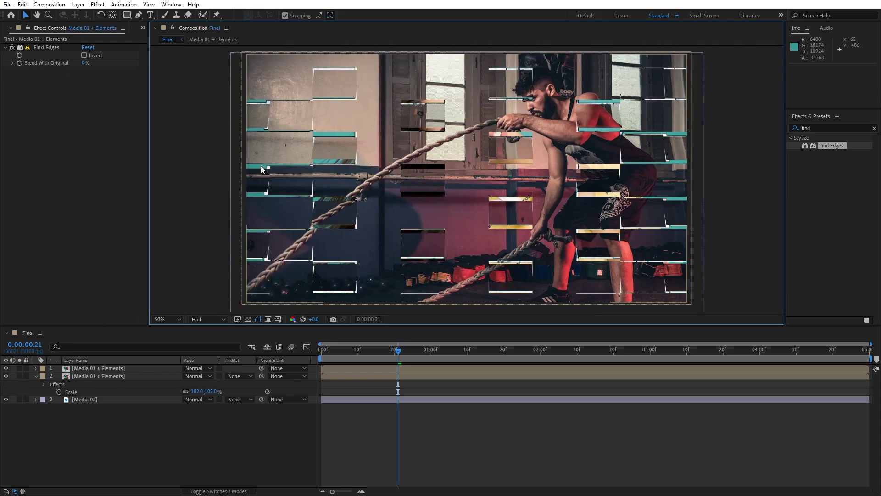
{"action": "left_click", "coordinate": [6, 376]}
{"action": "left_click", "coordinate": [6, 376]}
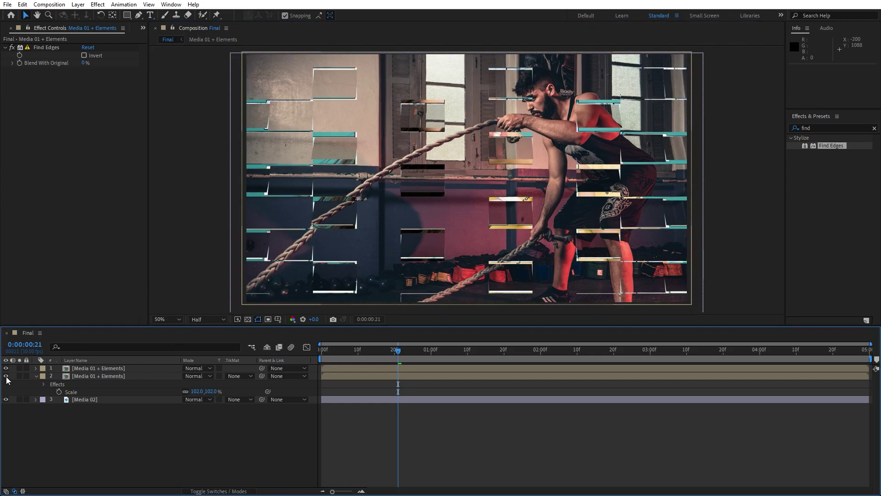
{"action": "left_click", "coordinate": [6, 376]}
{"action": "left_click", "coordinate": [6, 376]}
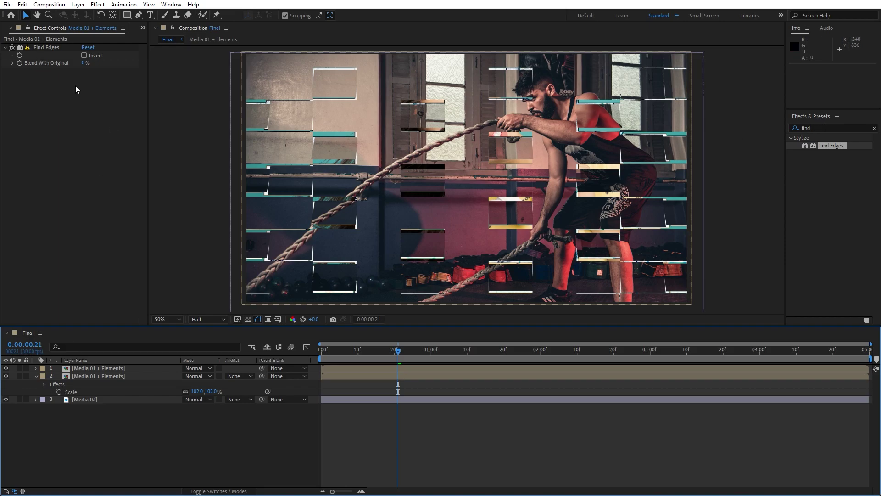
{"action": "key", "text": "u"}
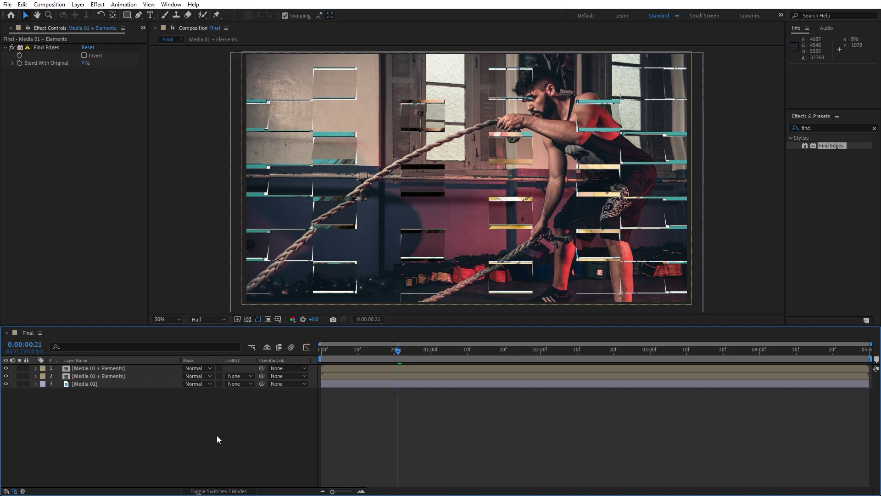
{"action": "key", "text": "space"}
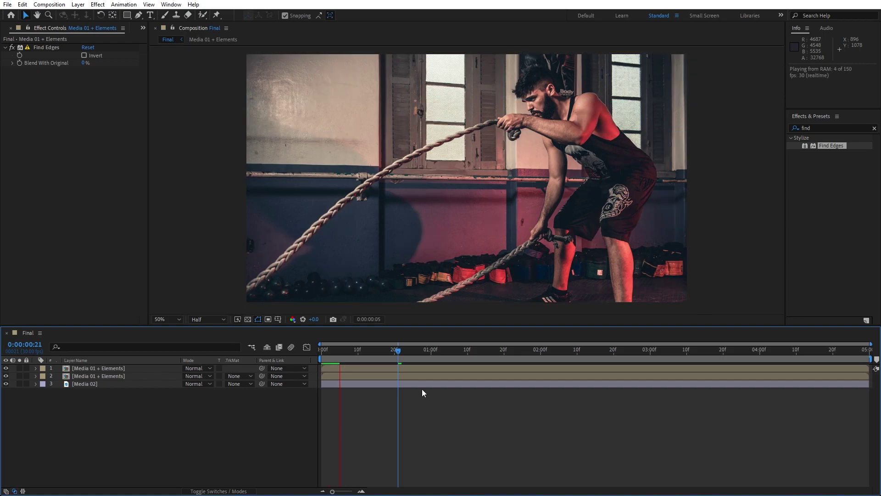
{"action": "left_click", "coordinate": [214, 320]}
{"action": "left_click", "coordinate": [225, 357]}
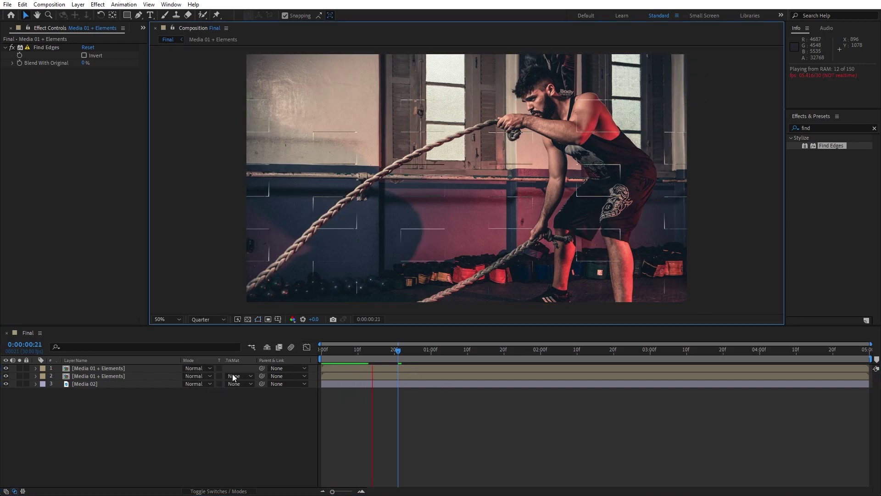
{"action": "left_click", "coordinate": [359, 358]}
{"action": "key", "text": "space"}
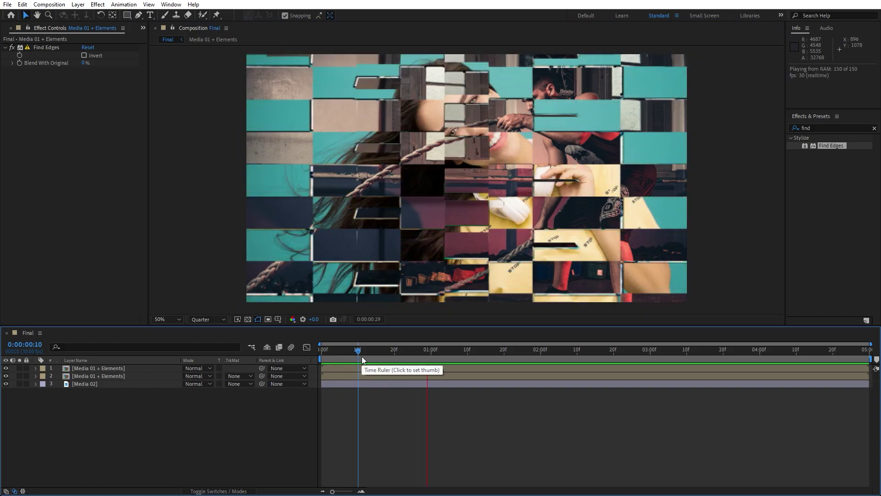
{"action": "left_click_drag", "start_coordinate": [361, 356], "coordinate": [579, 357]}
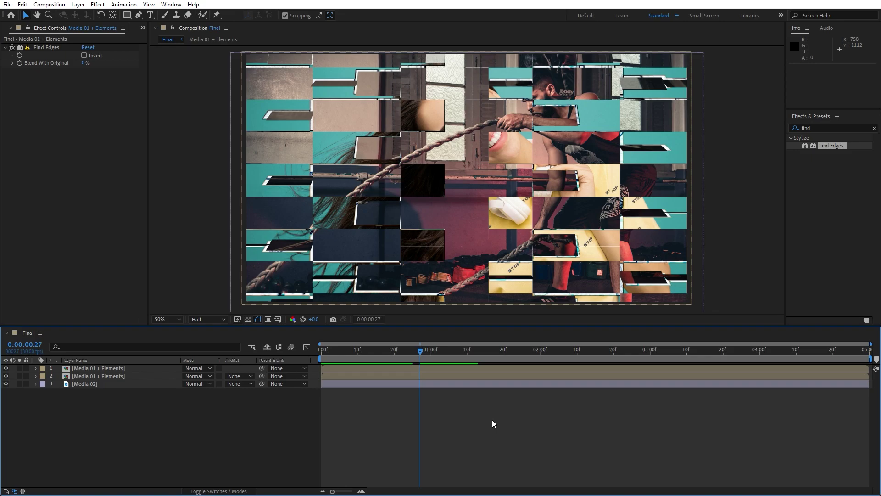